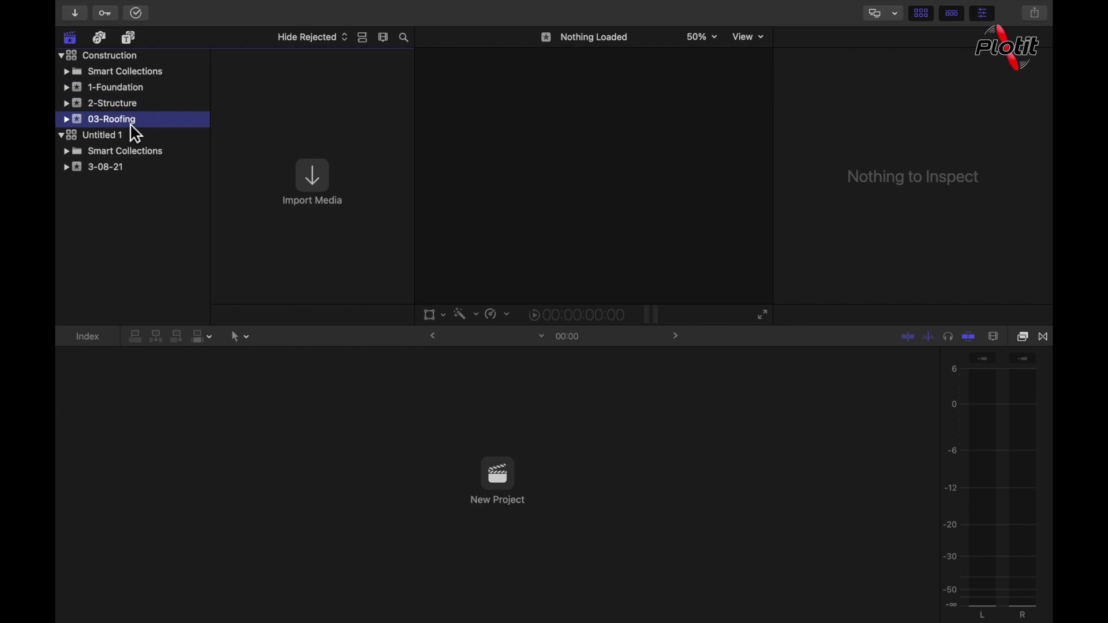
Select the 2-Structure event in the Construction library and open the media import window for it
left_click(129, 105)
left_click(128, 93)
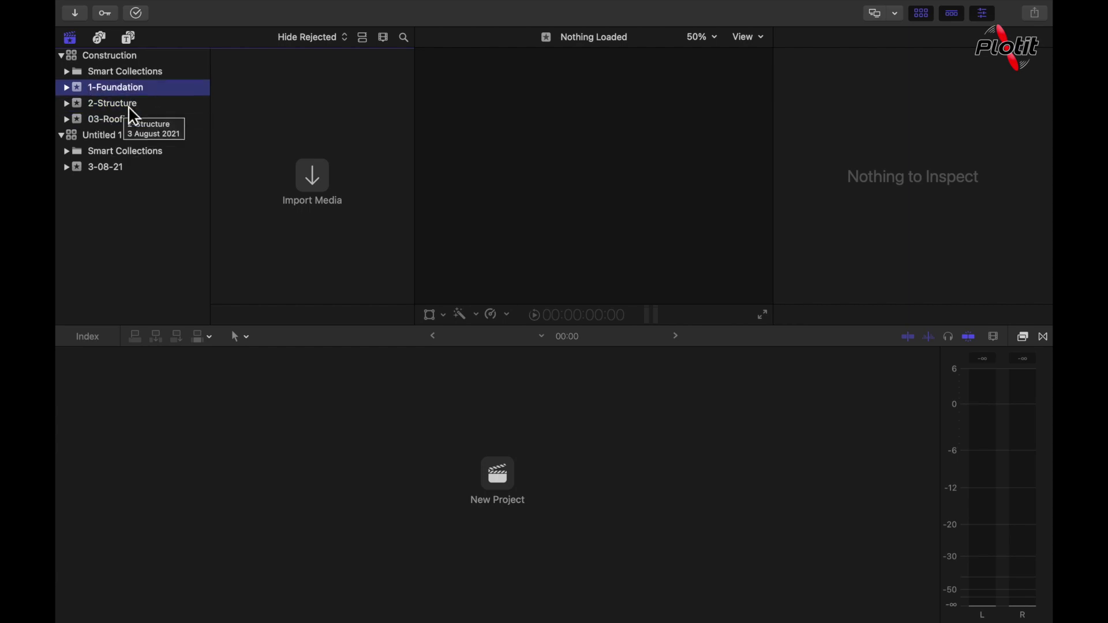
left_click(128, 106)
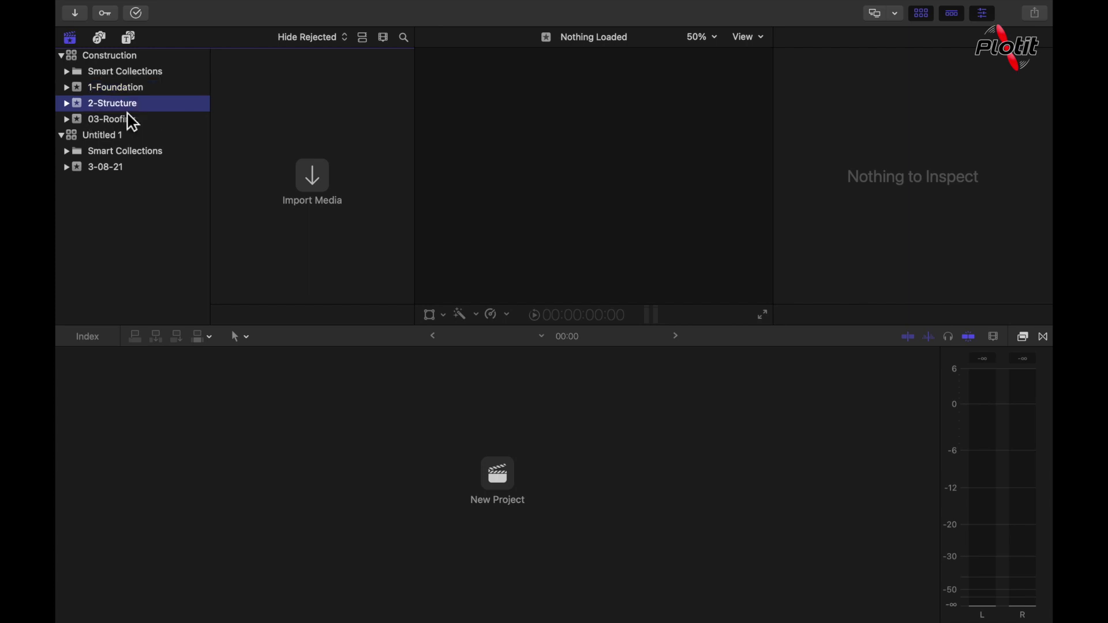
left_click(318, 184)
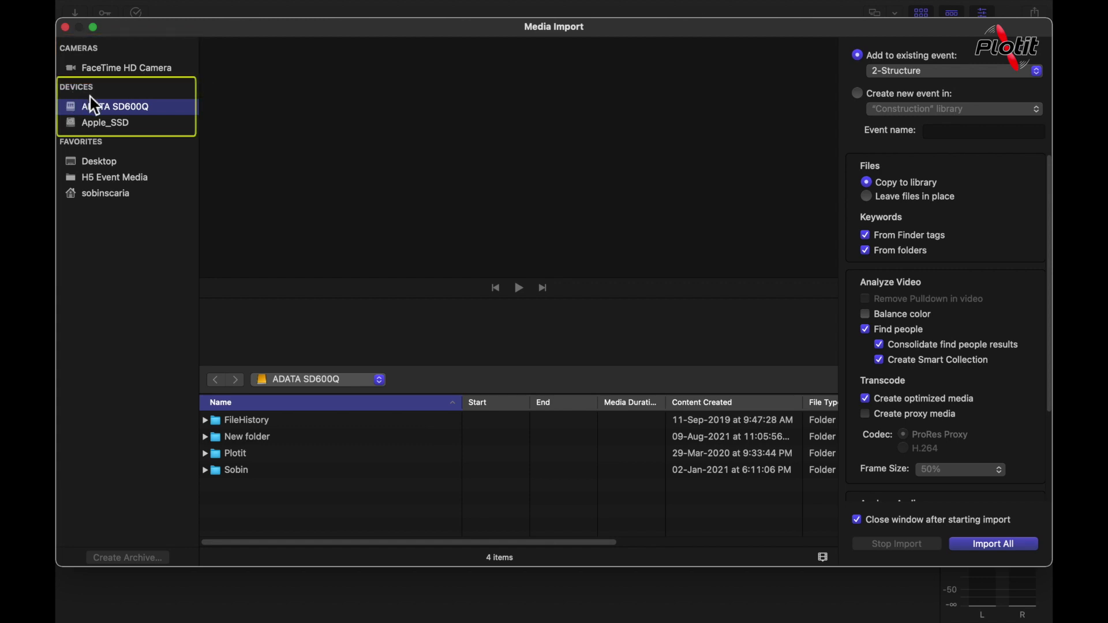
Browse the contents of the ADATA SD600Q drive, the Apple_SSD drive, the home folder and the Desktop as import sources
left_click(135, 111)
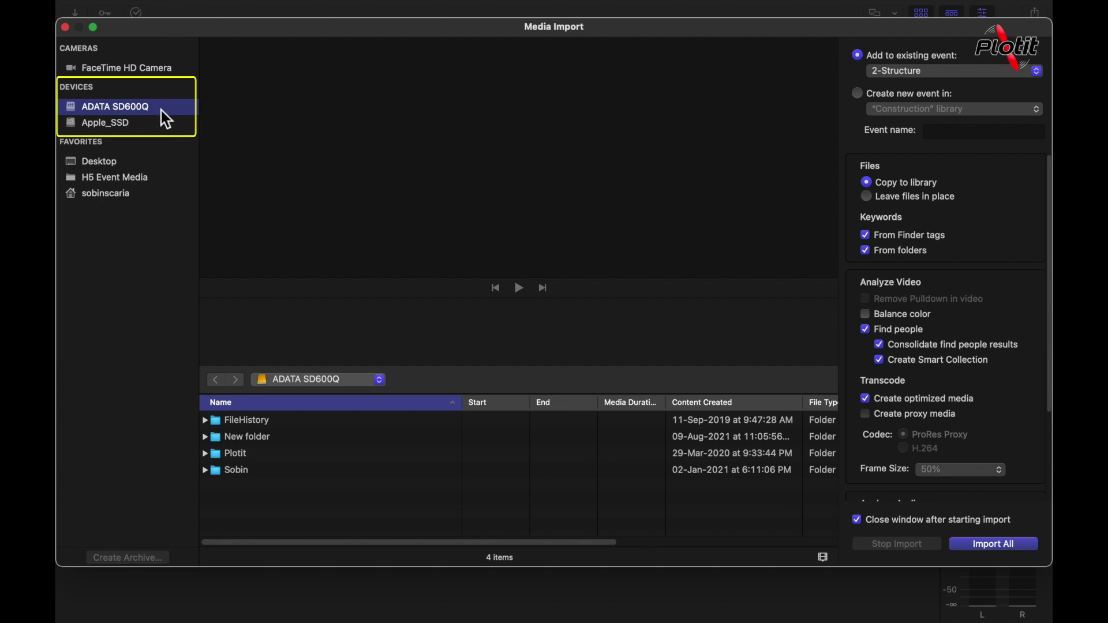
left_click(115, 127)
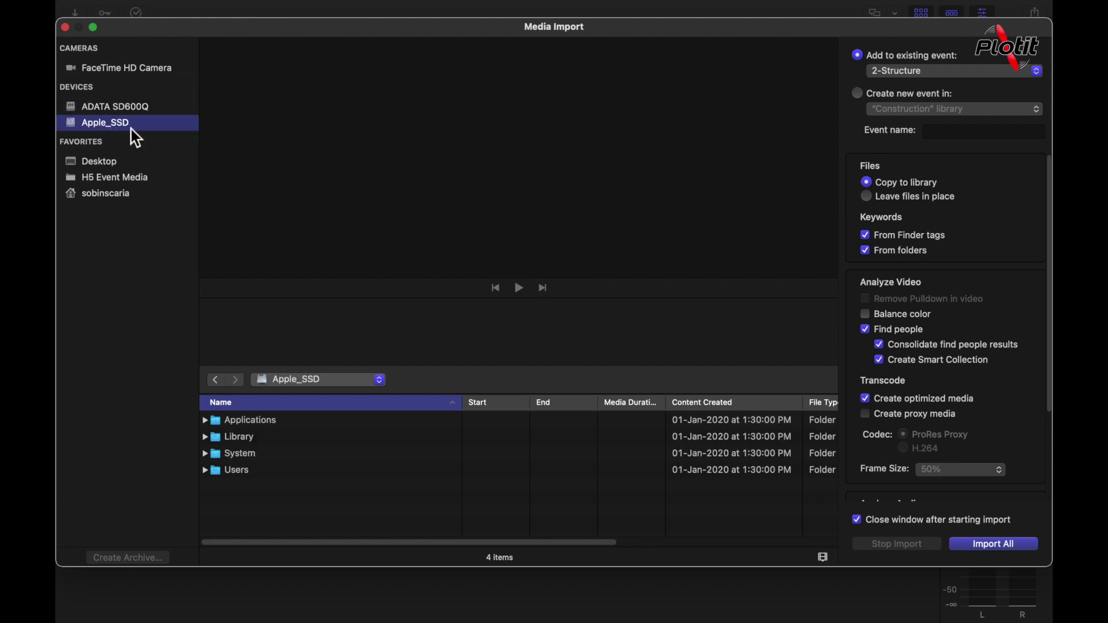
left_click(101, 193)
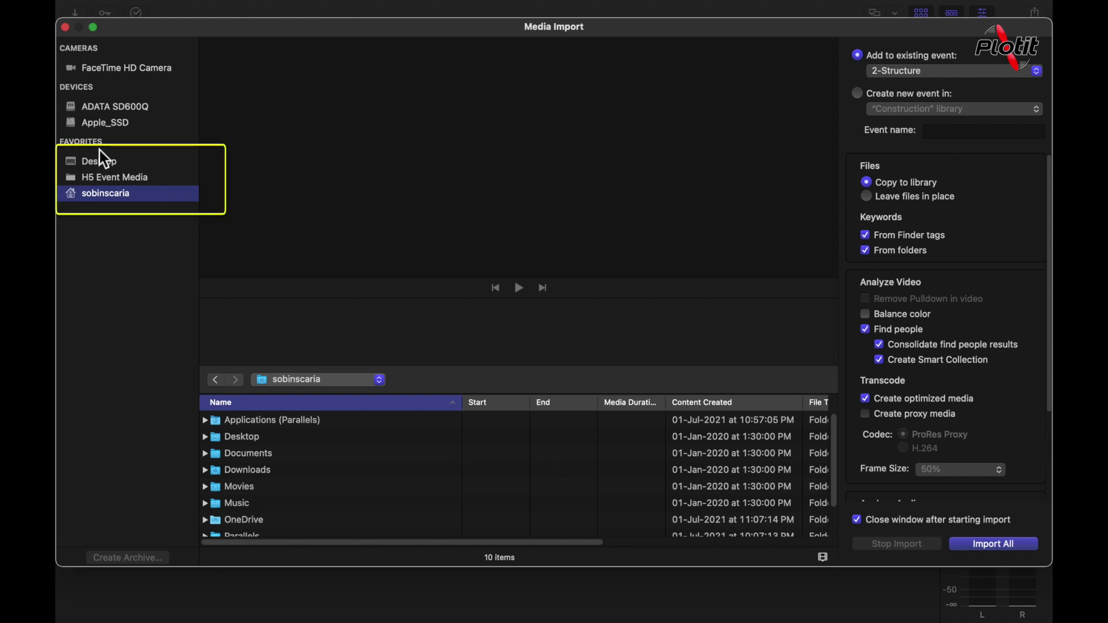
left_click(104, 160)
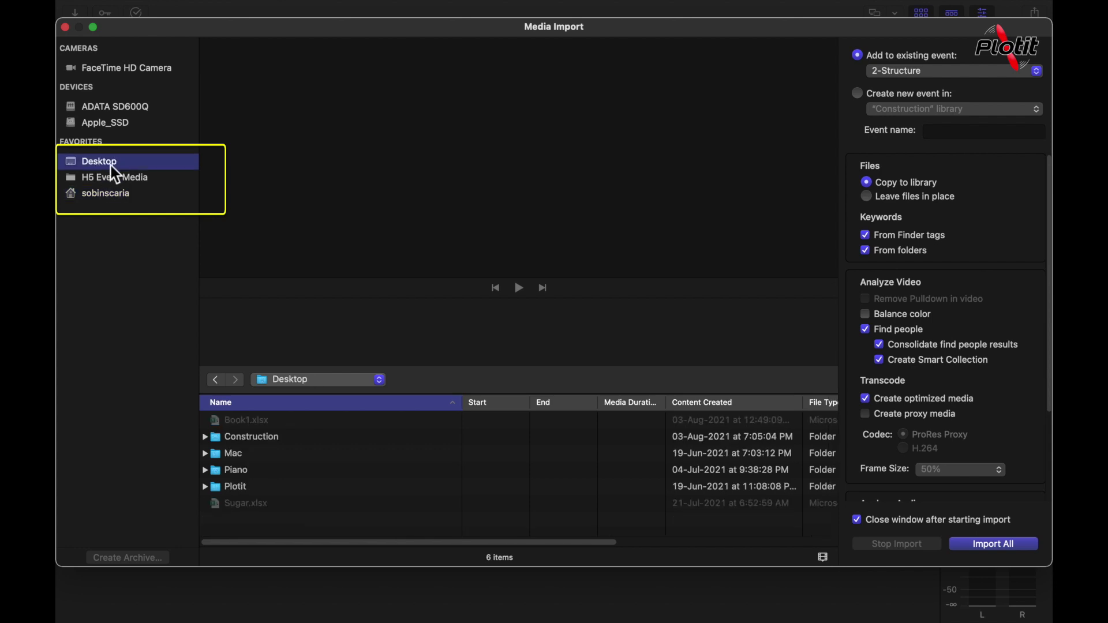
Go up from the Desktop to the home folder and add its Downloads folder to the import favorites
left_click_drag(289, 379, 286, 404)
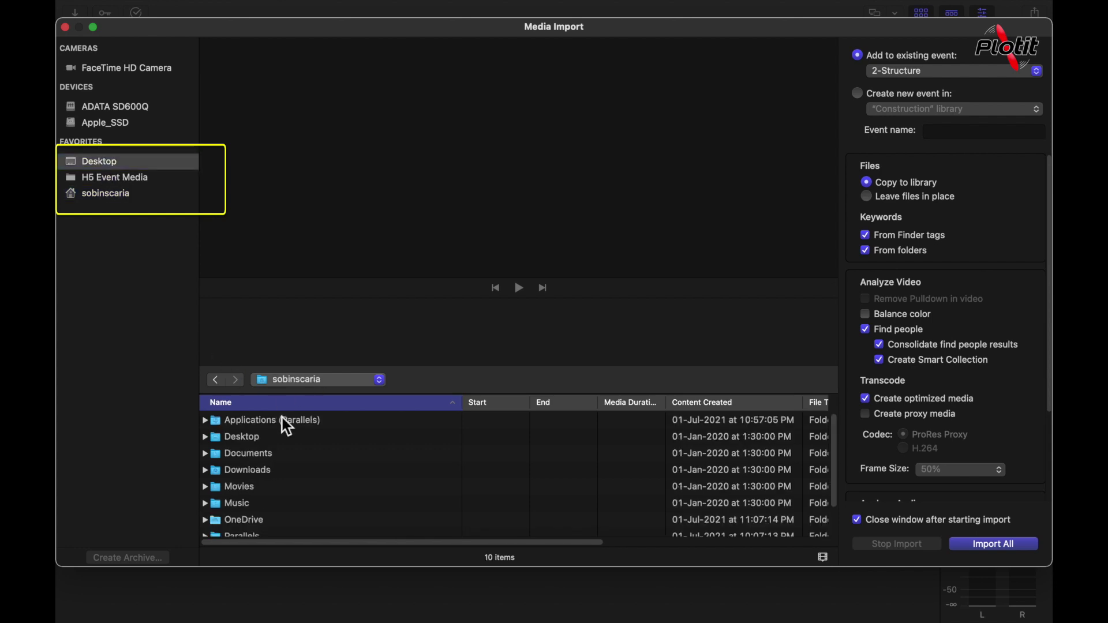
left_click(252, 469)
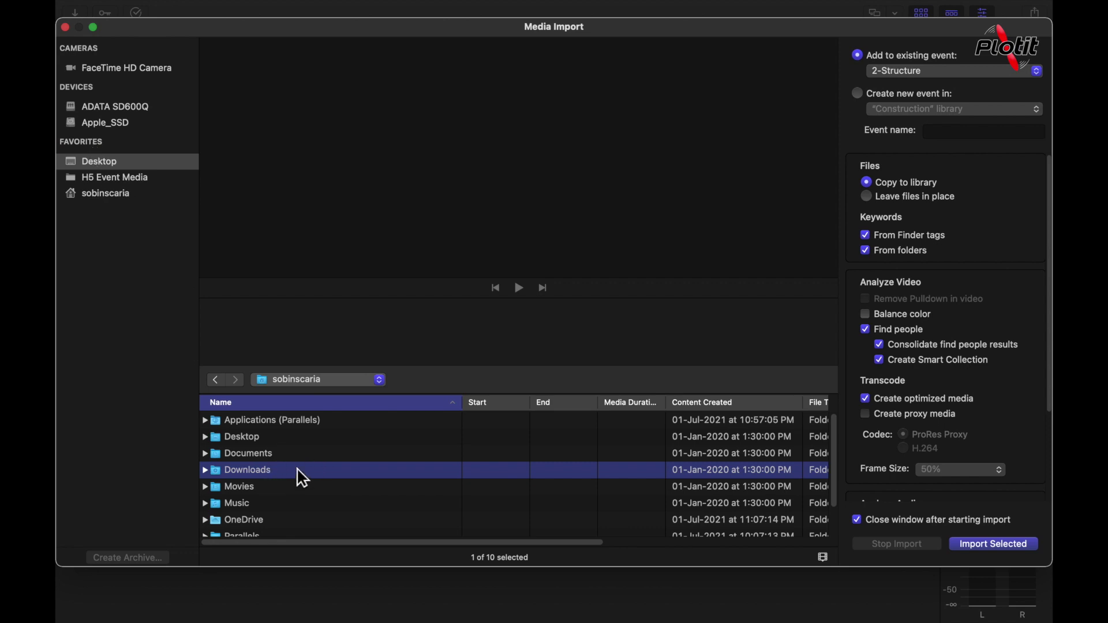
left_click_drag(255, 477, 122, 171)
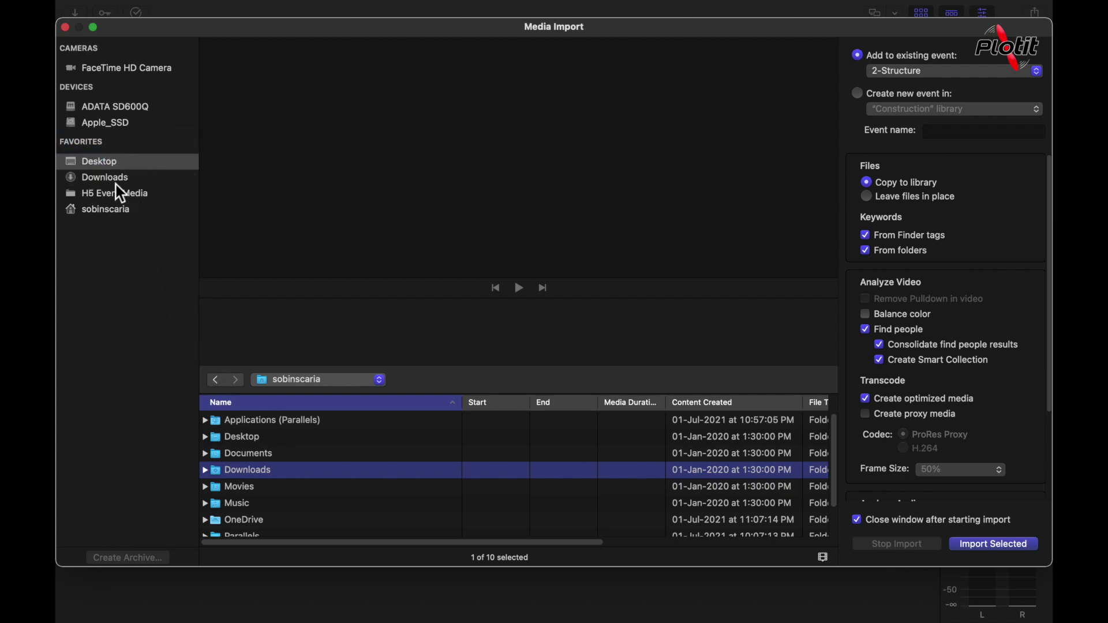
Compare the files listed in the Desktop and Downloads favorites, ending on Downloads
left_click(110, 178)
left_click(110, 164)
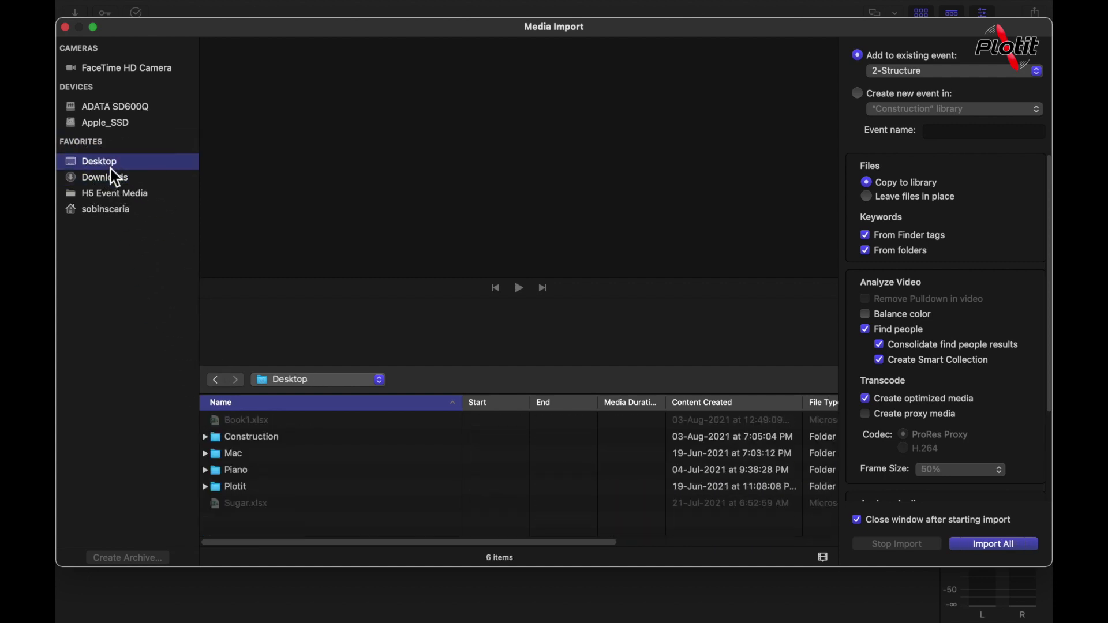
left_click(109, 174)
left_click(94, 156)
left_click(102, 179)
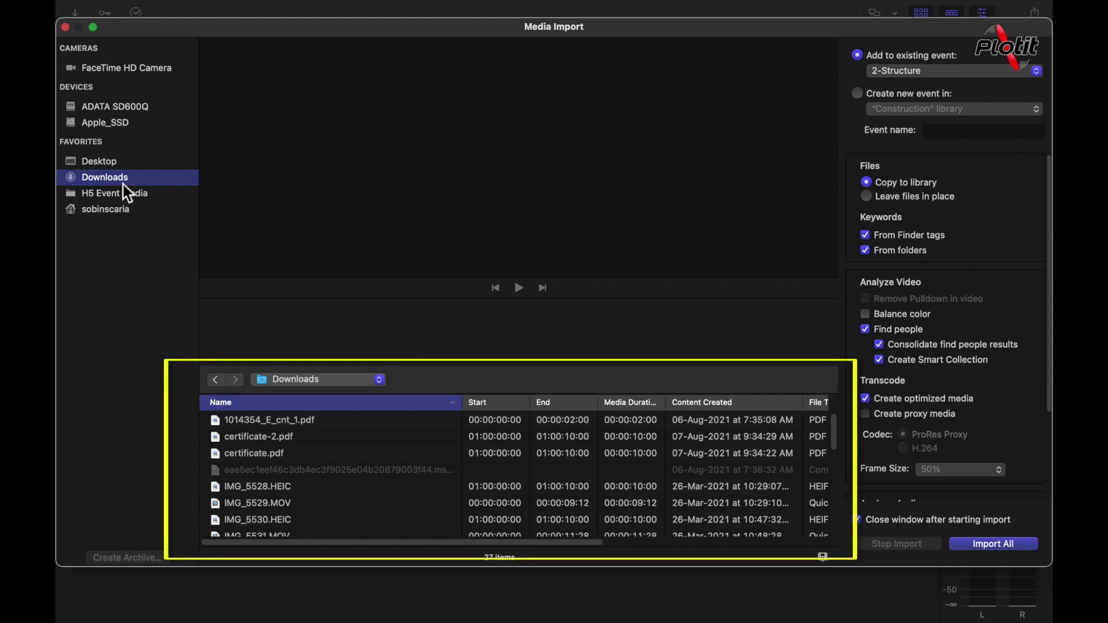
Open New folder on the ADATA SD600Q drive to list its media files
left_click(115, 113)
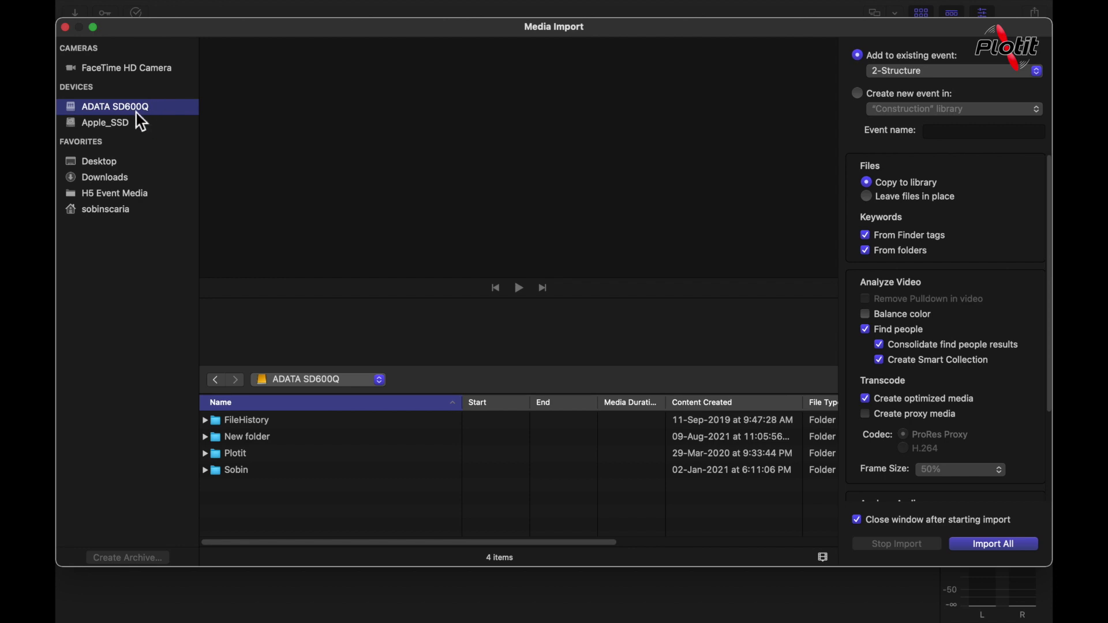
left_click(269, 443)
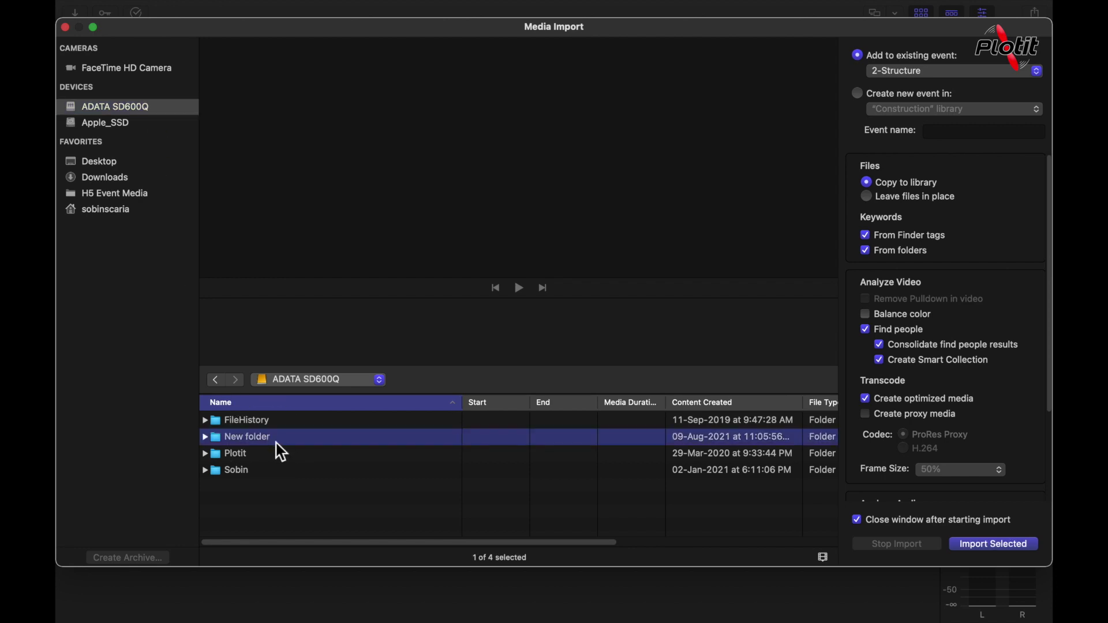
double_click(285, 443)
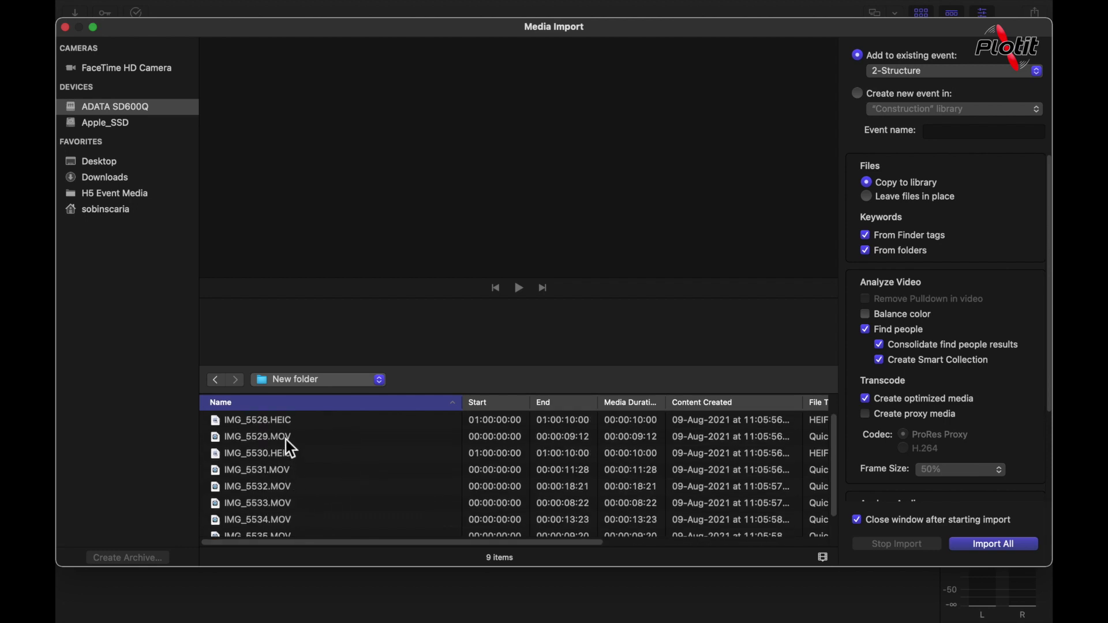
Play previews of the clips IMG_5536.MOV and IMG_5535.MOV
scroll(286, 442, "down", 2)
left_click(285, 534)
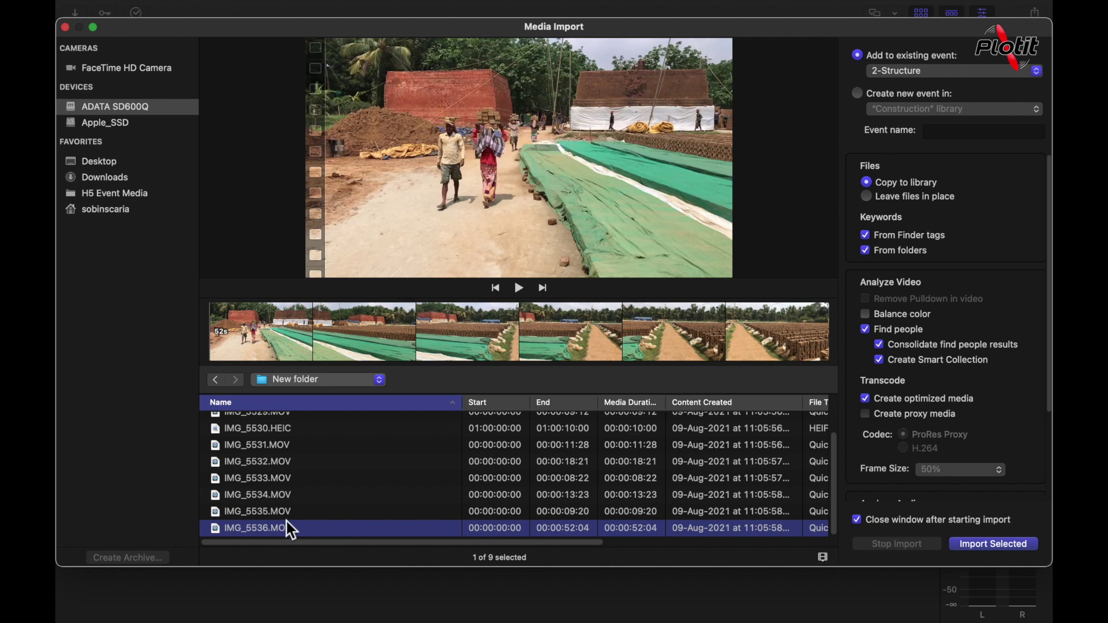
left_click(522, 289)
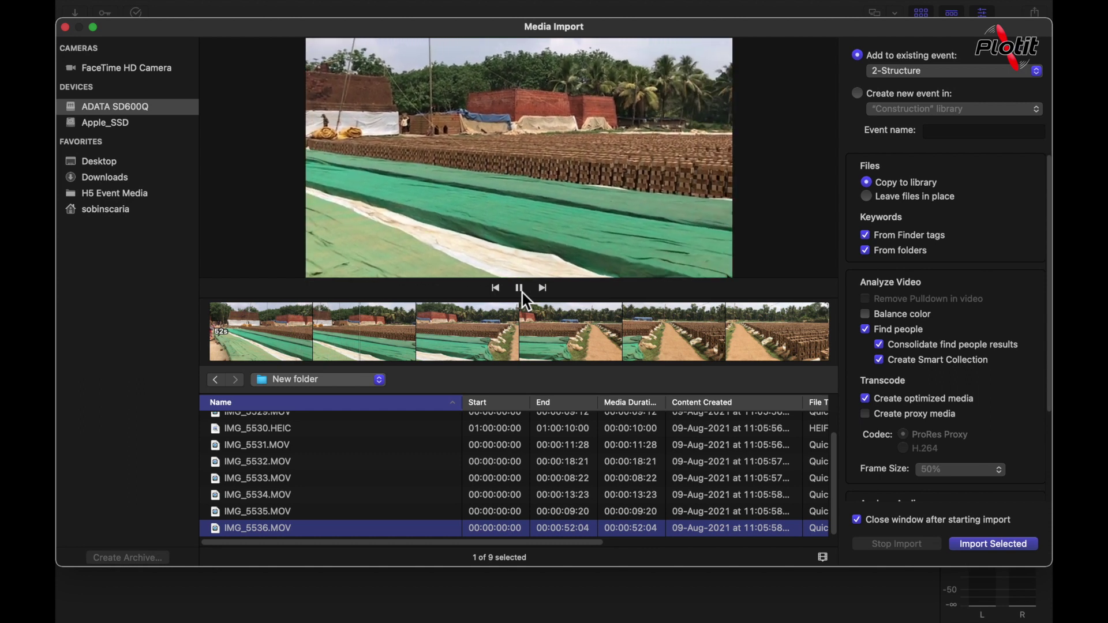
left_click(266, 512)
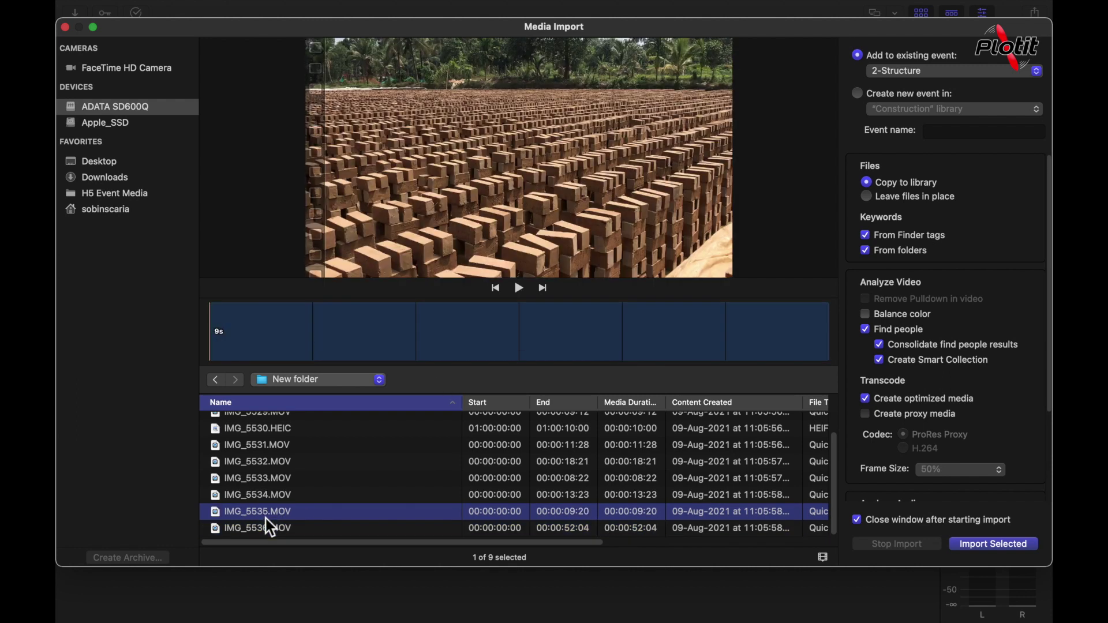
left_click(519, 290)
left_click(518, 292)
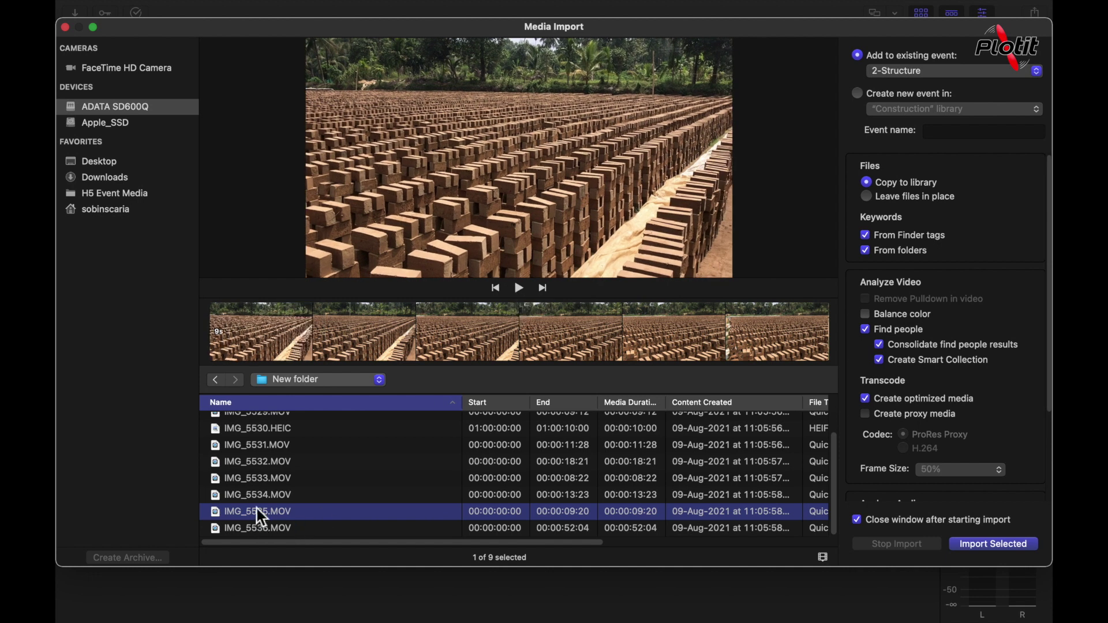
Preview the clips IMG_5534.MOV and IMG_5533.MOV, skimming through the filmstrip of IMG_5533.MOV
left_click(262, 500)
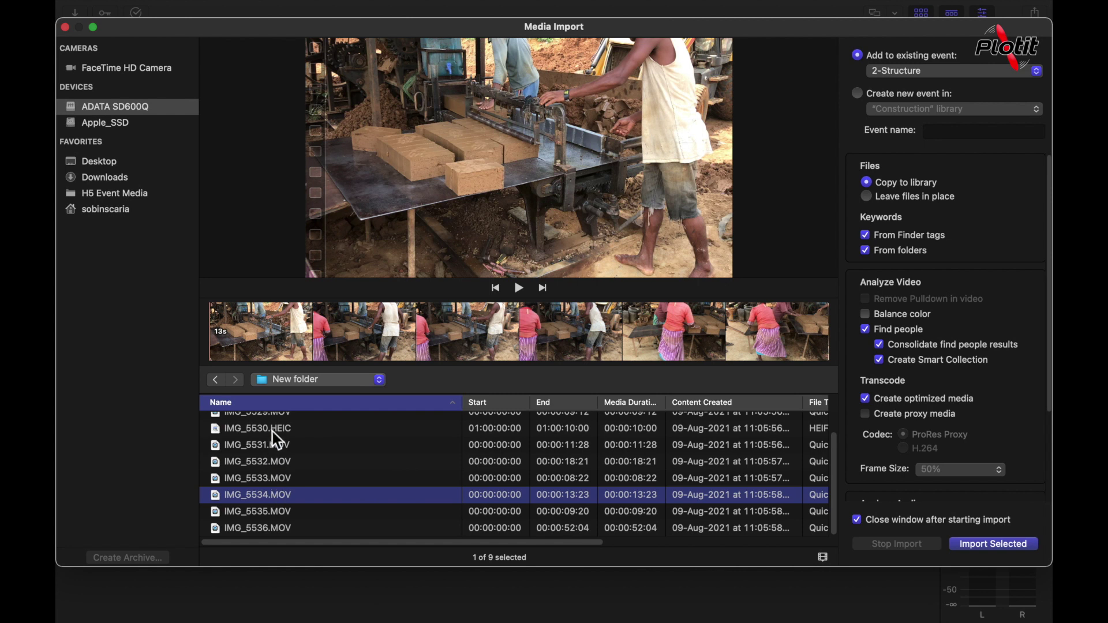
scroll(271, 444, "up", 2)
scroll(271, 479, "down", 2)
left_click(276, 479)
left_click(448, 334)
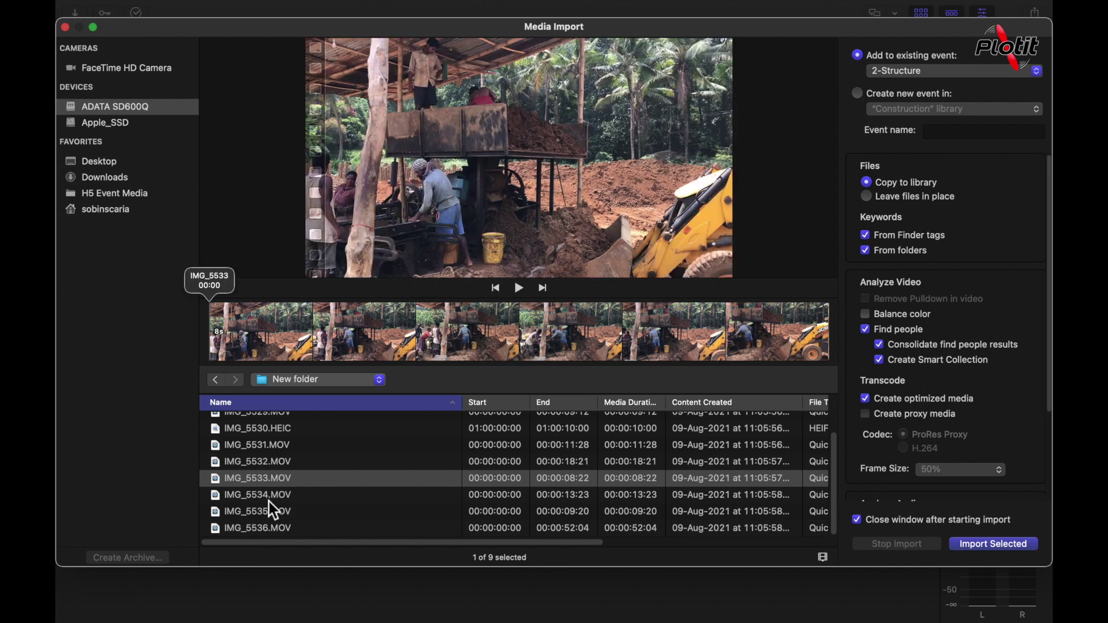
left_click(269, 499)
Play IMG_5535.MOV in the preview, fast-forward, pause and rewind it, and toggle its playback on and off
left_click(280, 512)
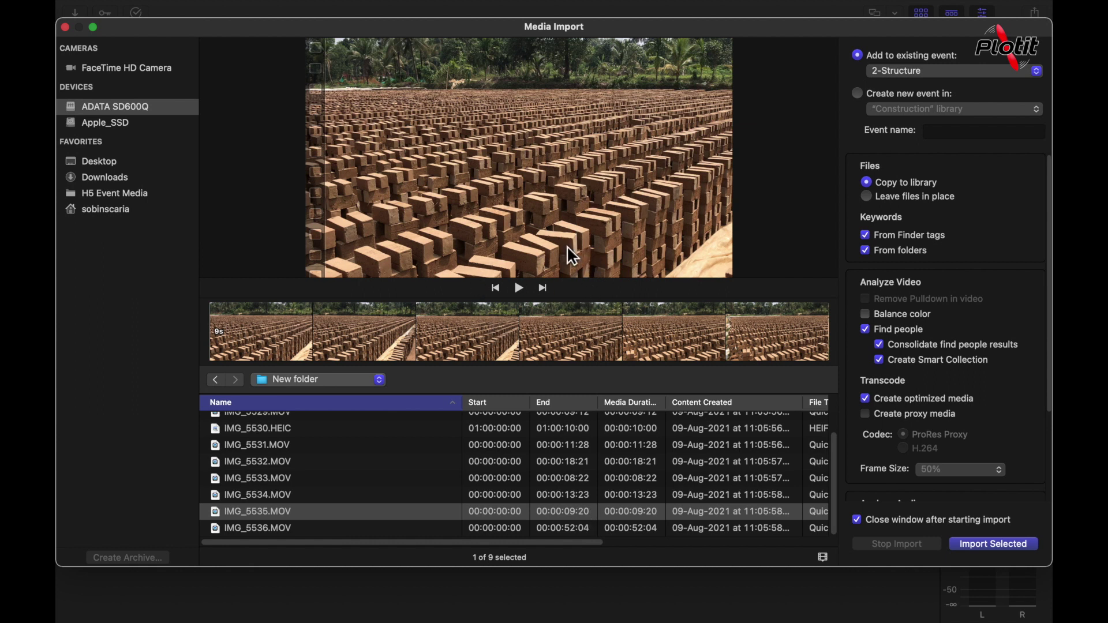
left_click(520, 288)
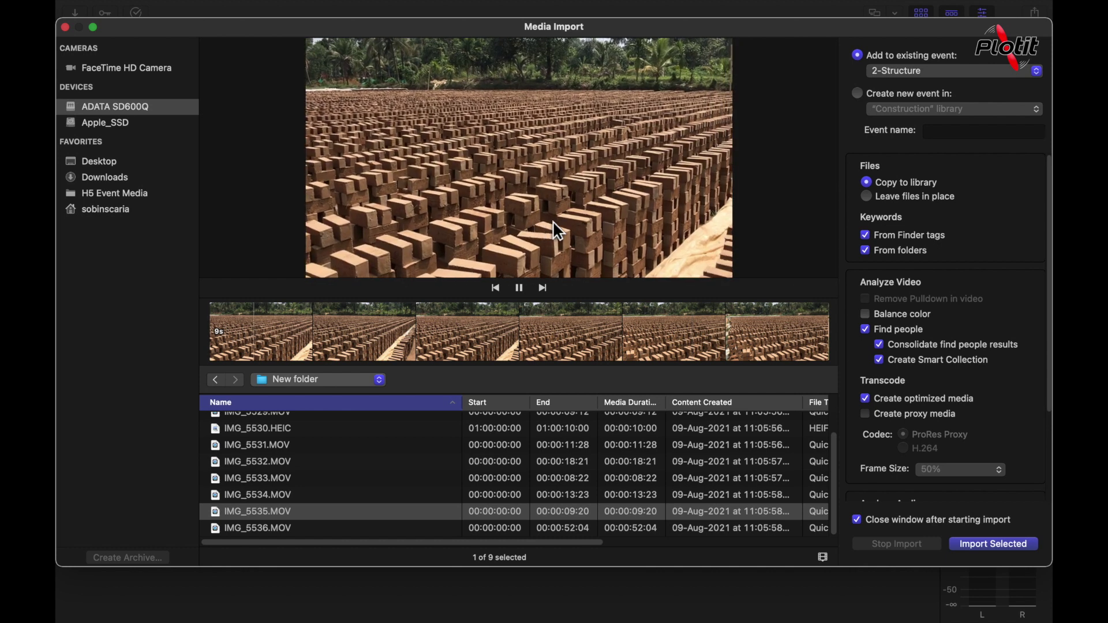
key("l")
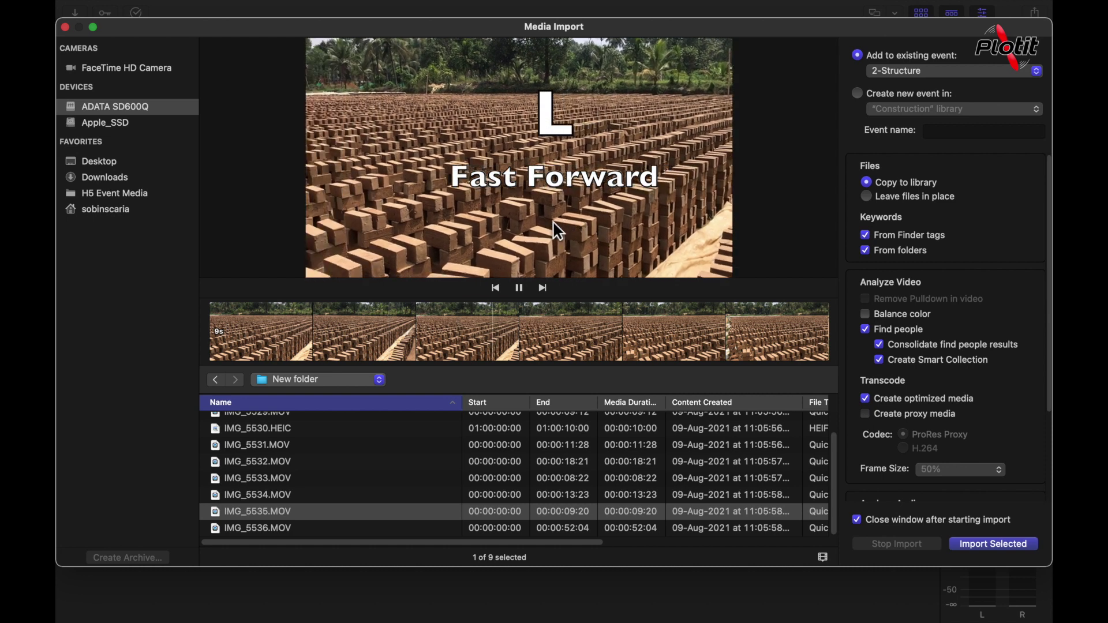
key("k")
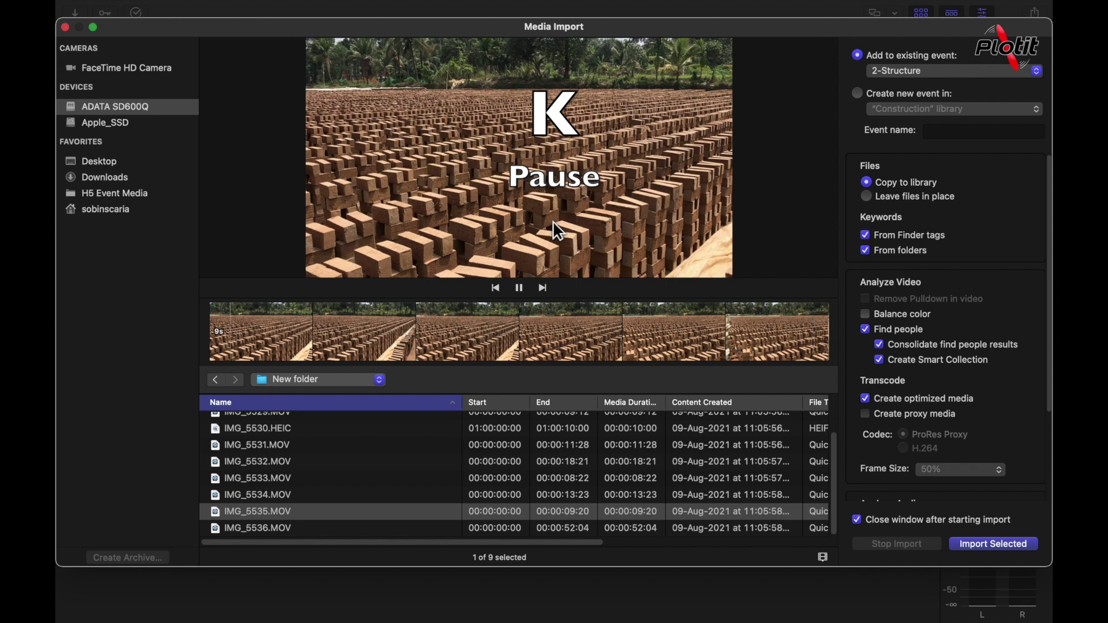
key("j")
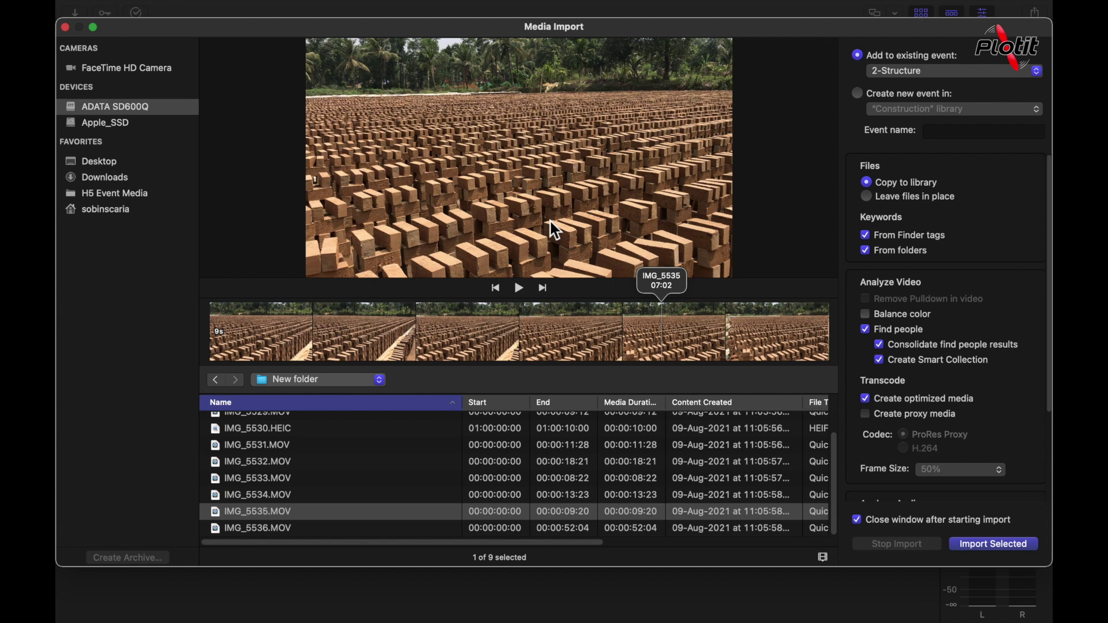
key("space")
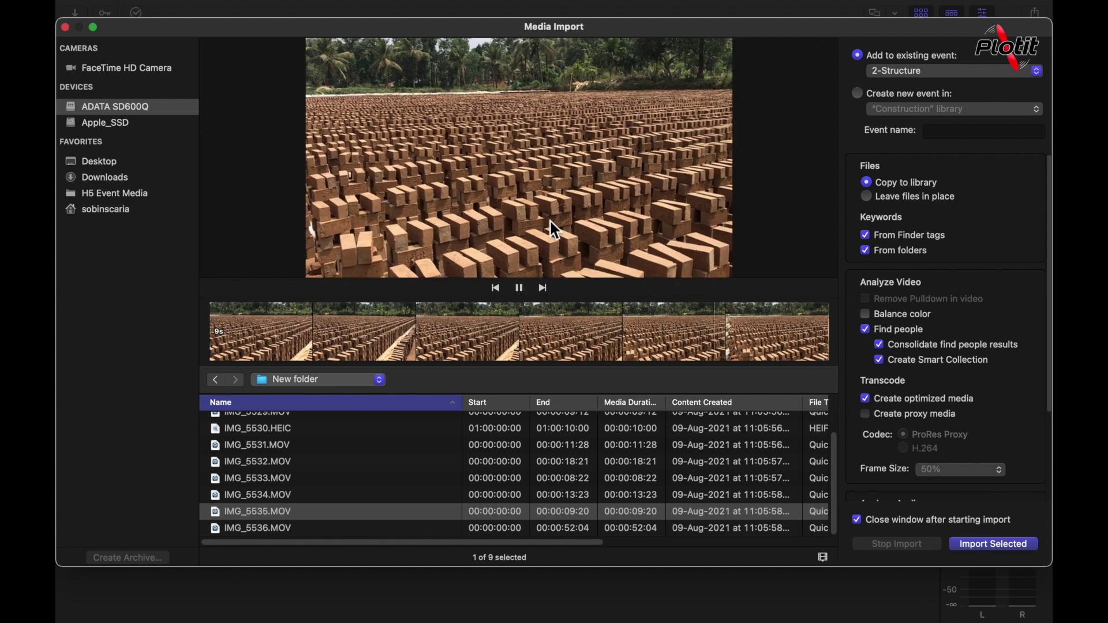
key("space")
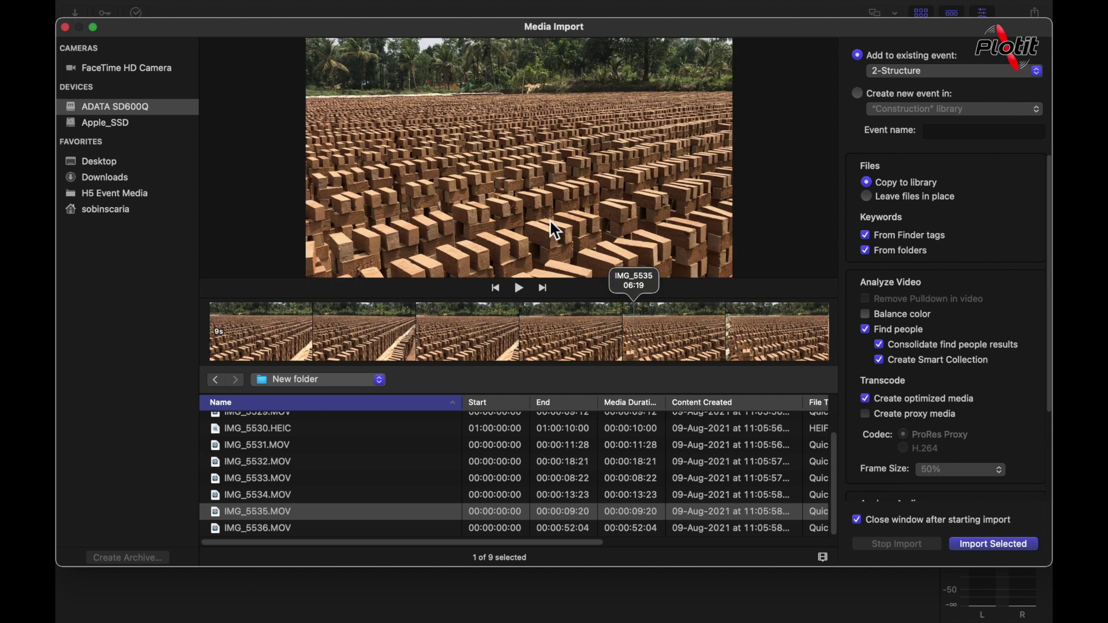
key("space")
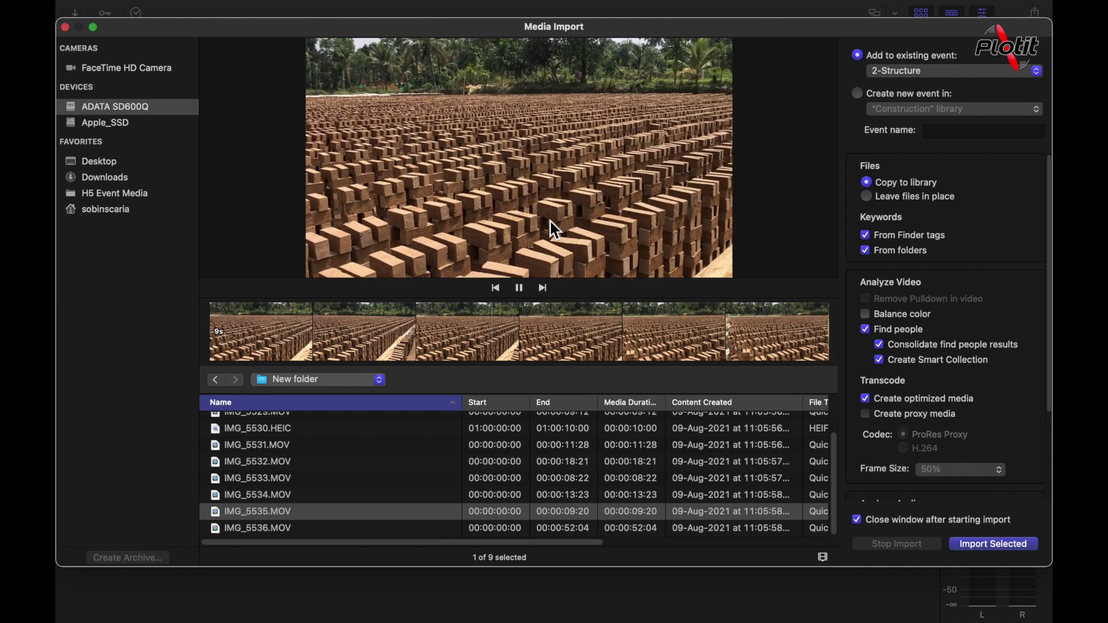
key("space")
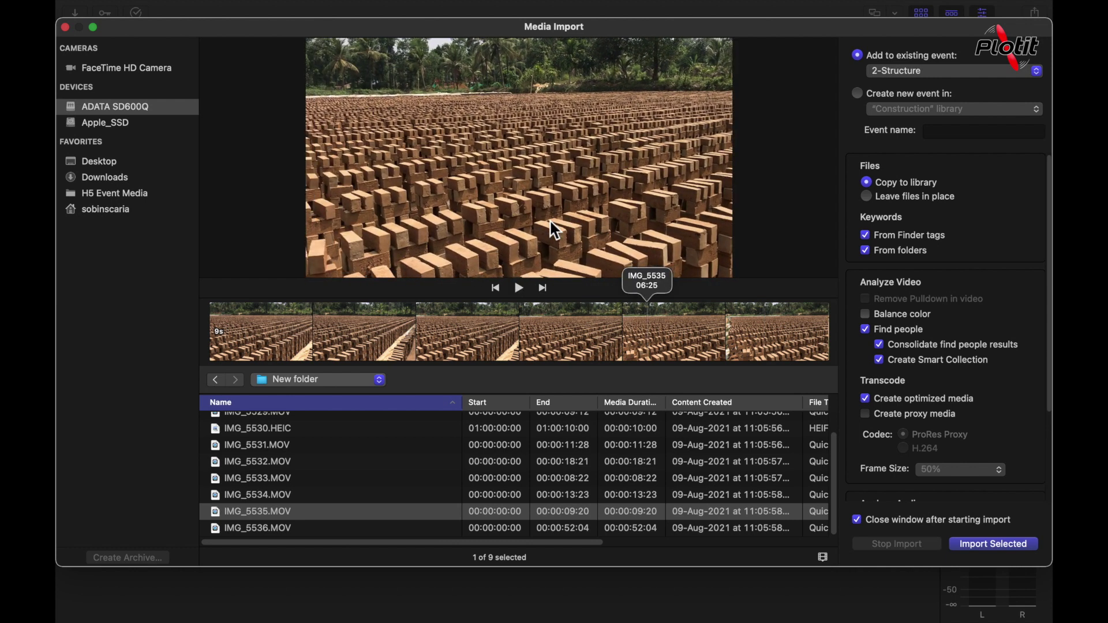
Inspect the files IMG_5533.MOV and IMG_5528 through IMG_5531, including their file type and 360° projection mode columns
left_click(528, 480)
scroll(530, 487, "up", 1)
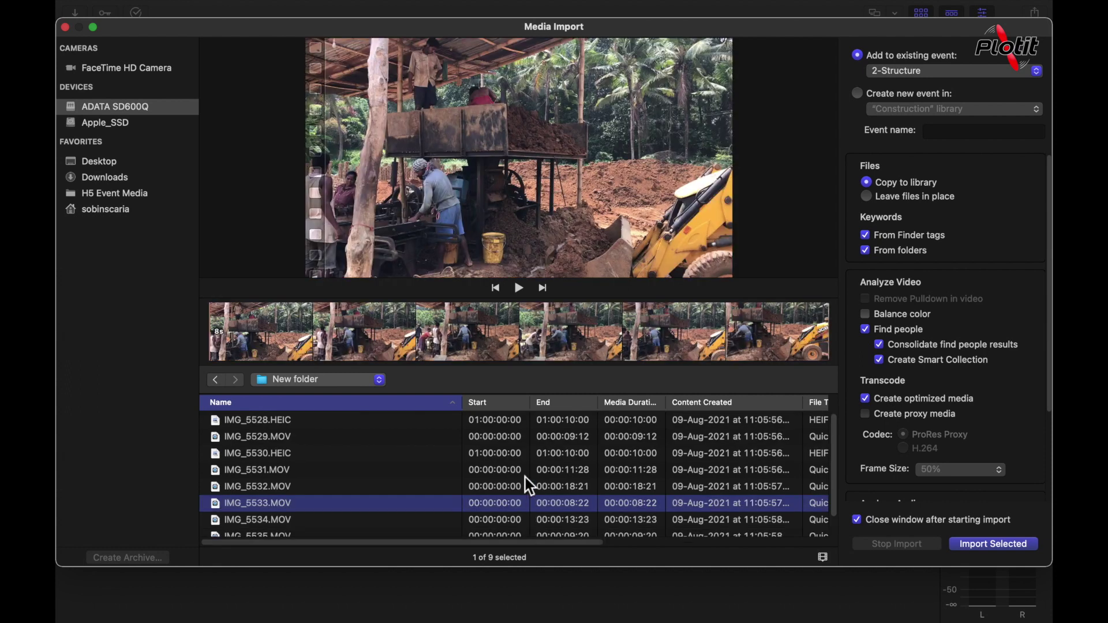
left_click(507, 424)
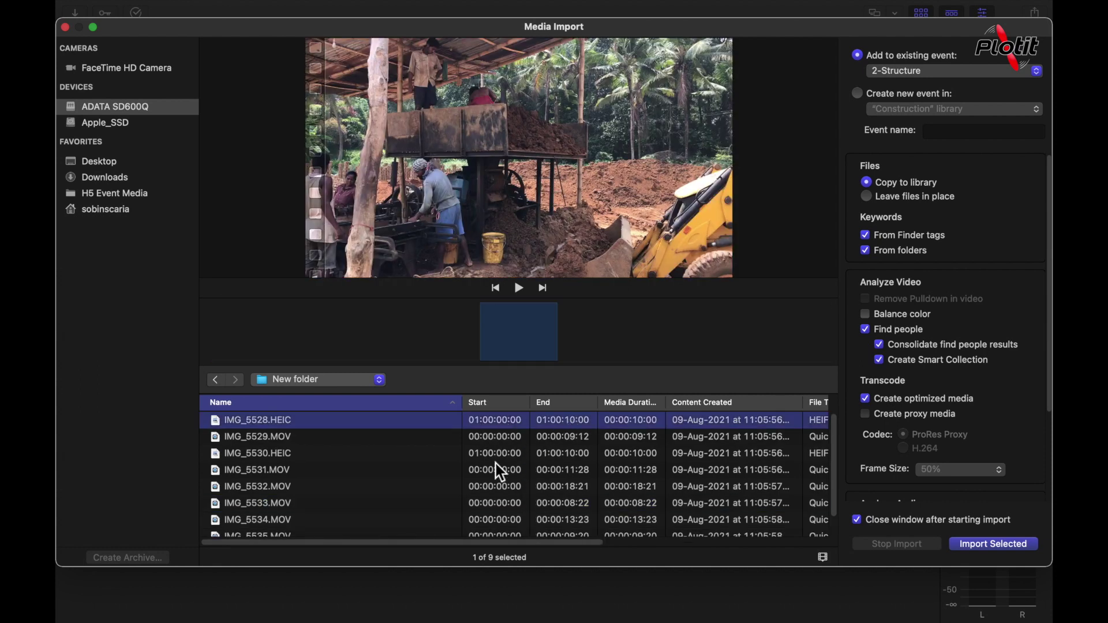
left_click(508, 437)
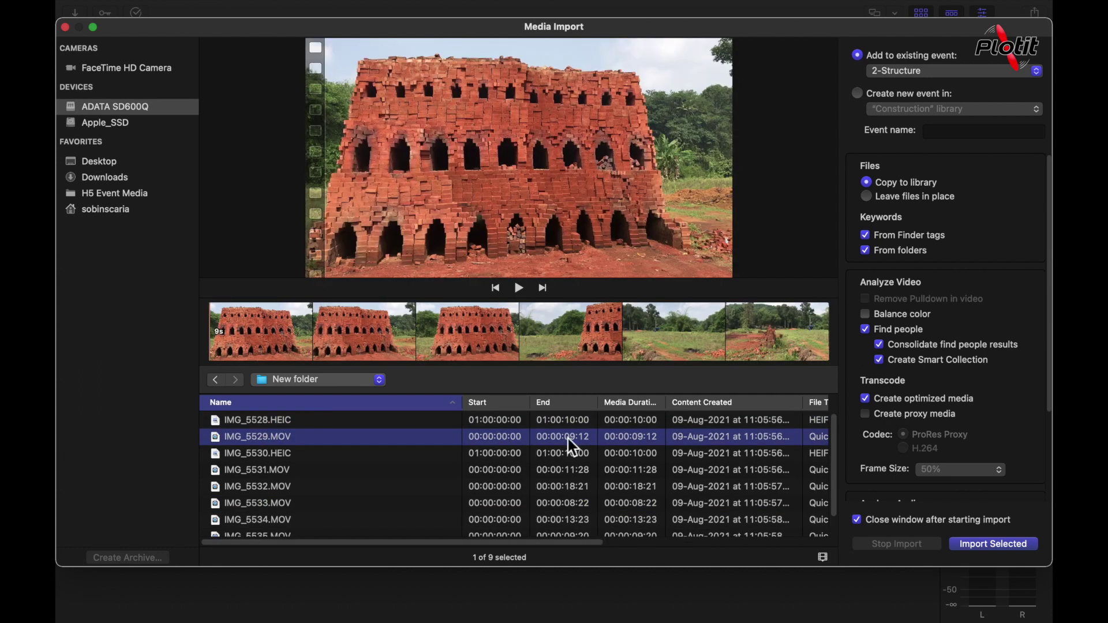
left_click(590, 457)
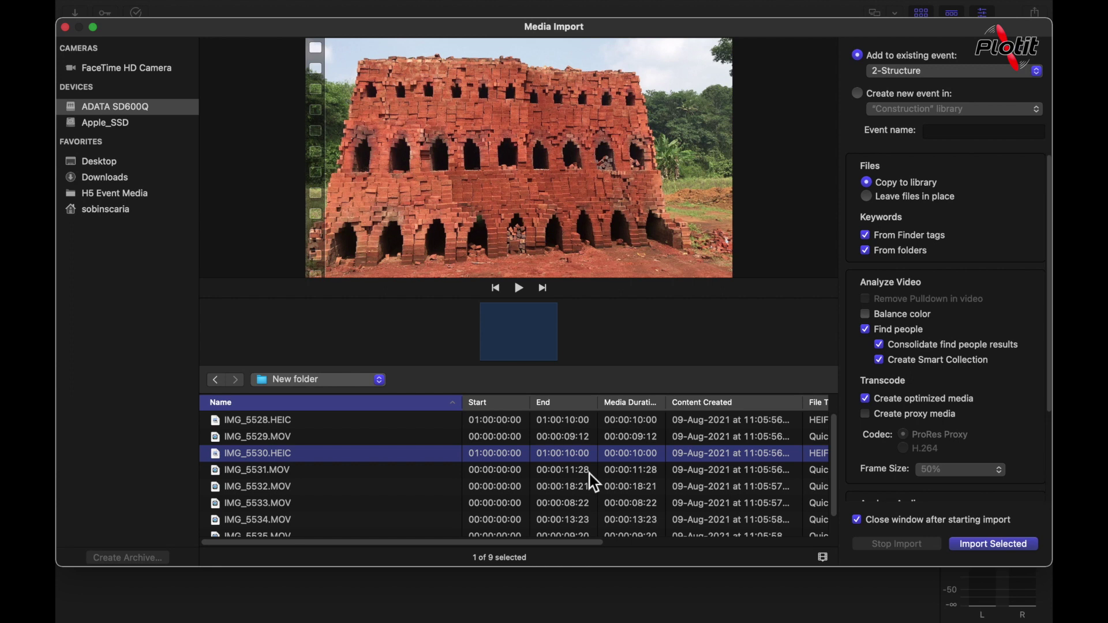
left_click(590, 472)
left_click_drag(583, 542, 743, 549)
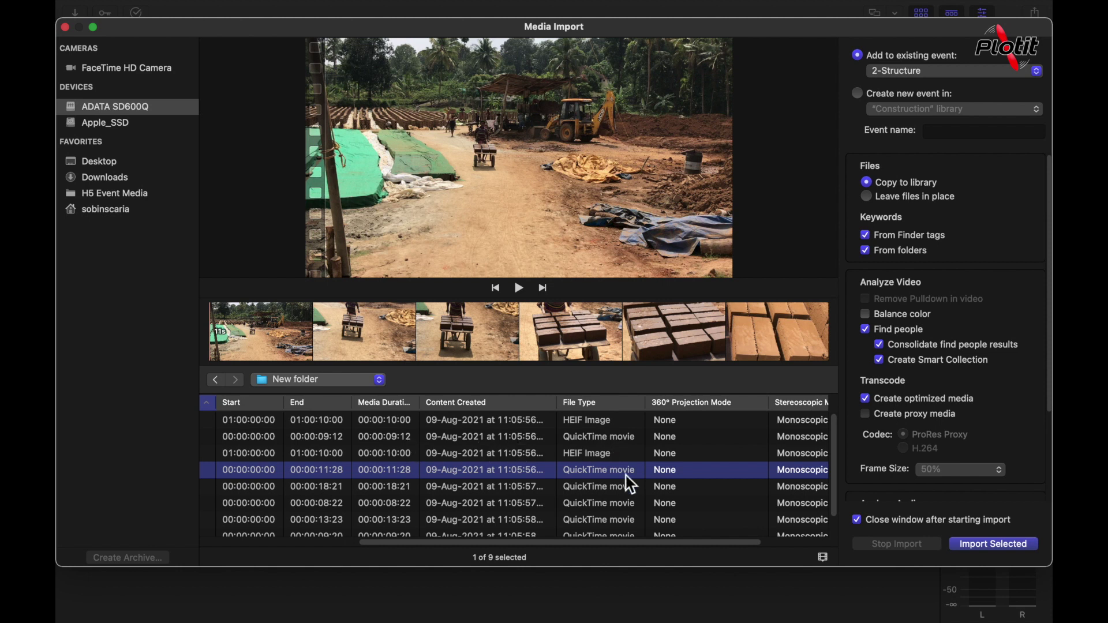
Examine the stereoscopic mode and file size columns of the media list and return to the name column
left_click_drag(638, 546, 722, 552)
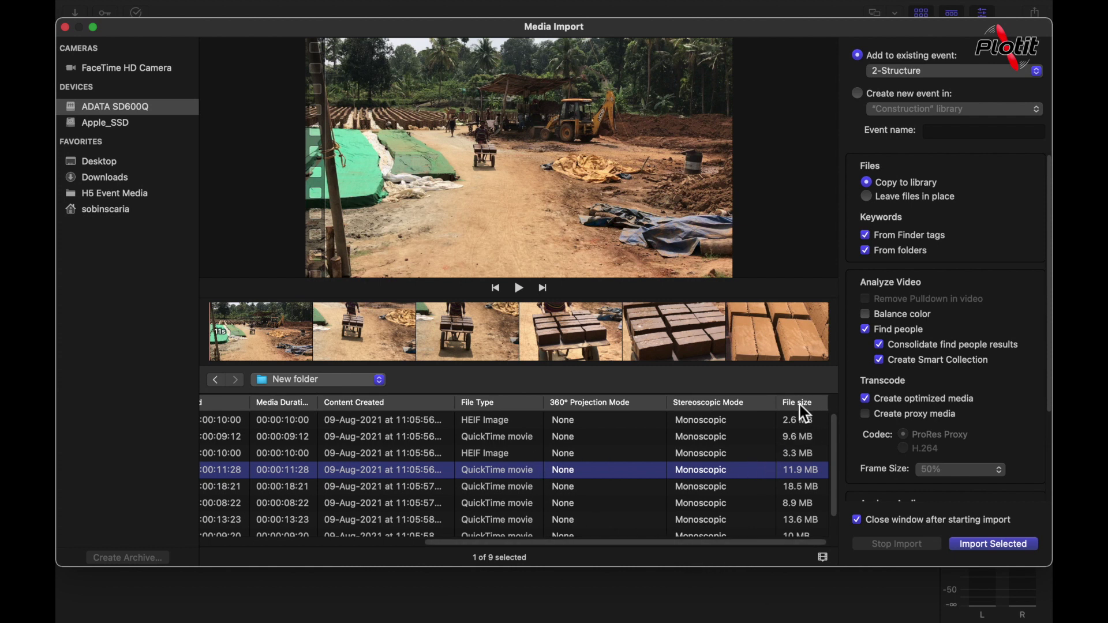
left_click_drag(802, 548, 524, 535)
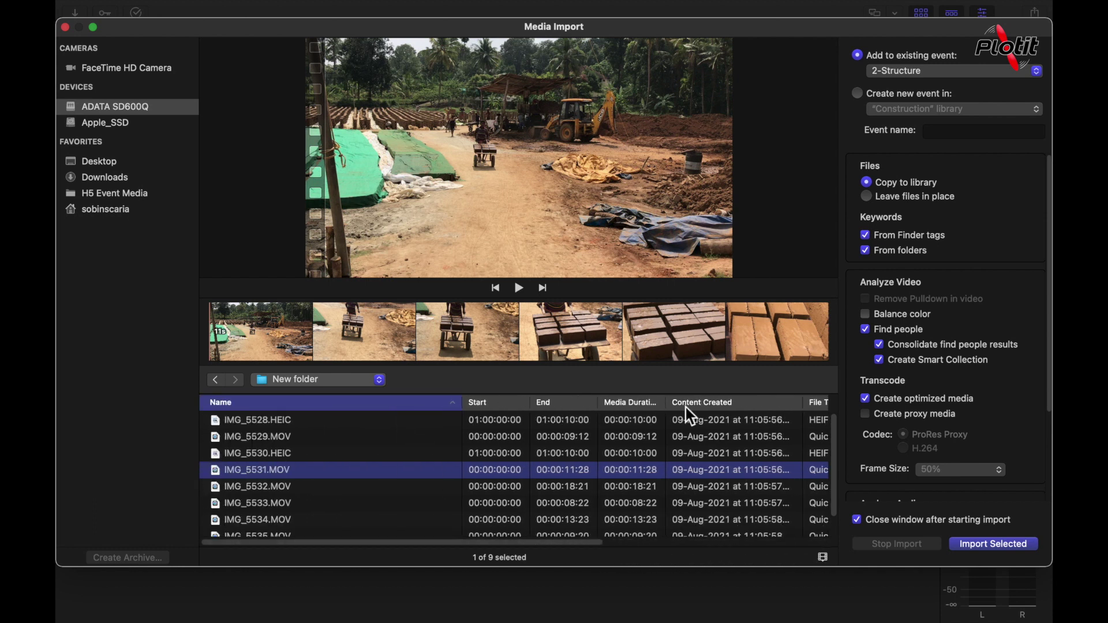
left_click(247, 452)
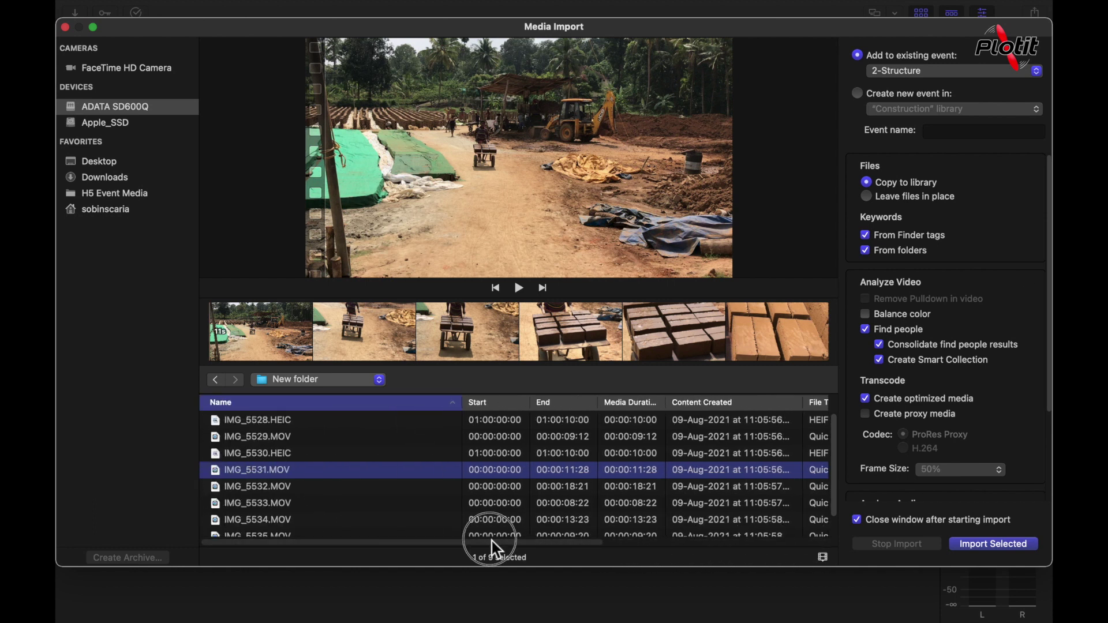
Select the whole range of files from IMG_5528.HEIC through IMG_5536.MOV
left_click(289, 426)
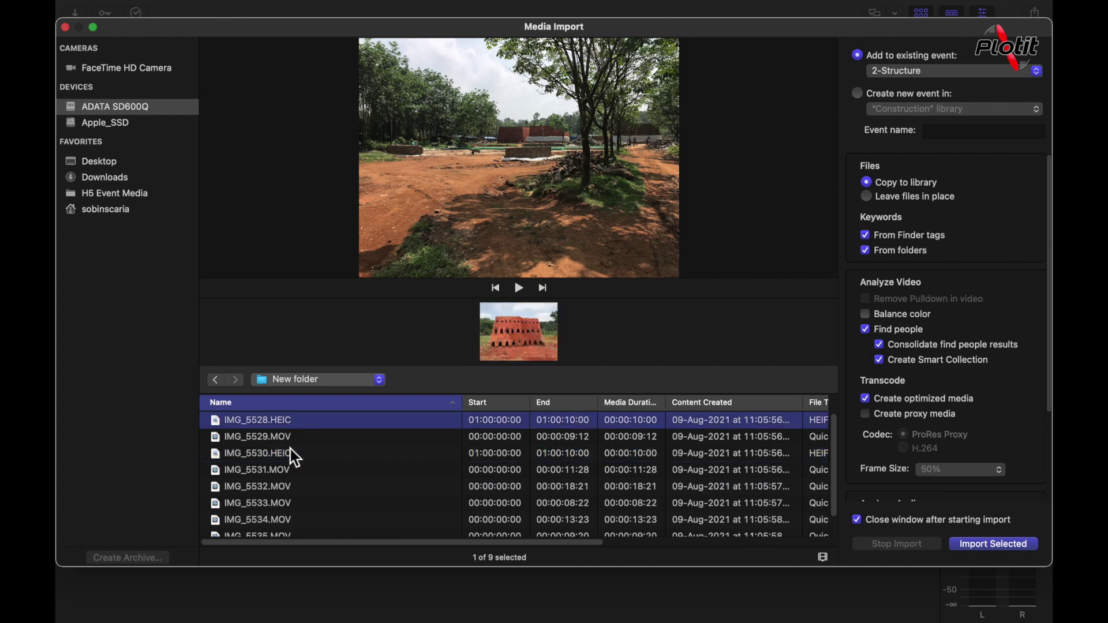
left_click_drag(289, 450, 312, 430)
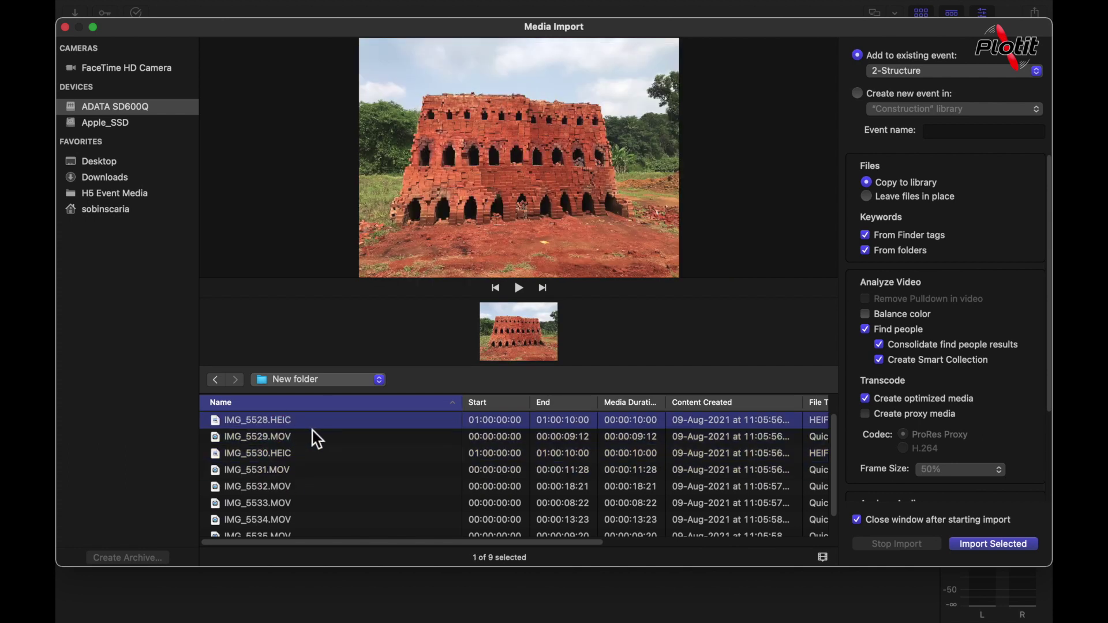
scroll(314, 473, "down", 2)
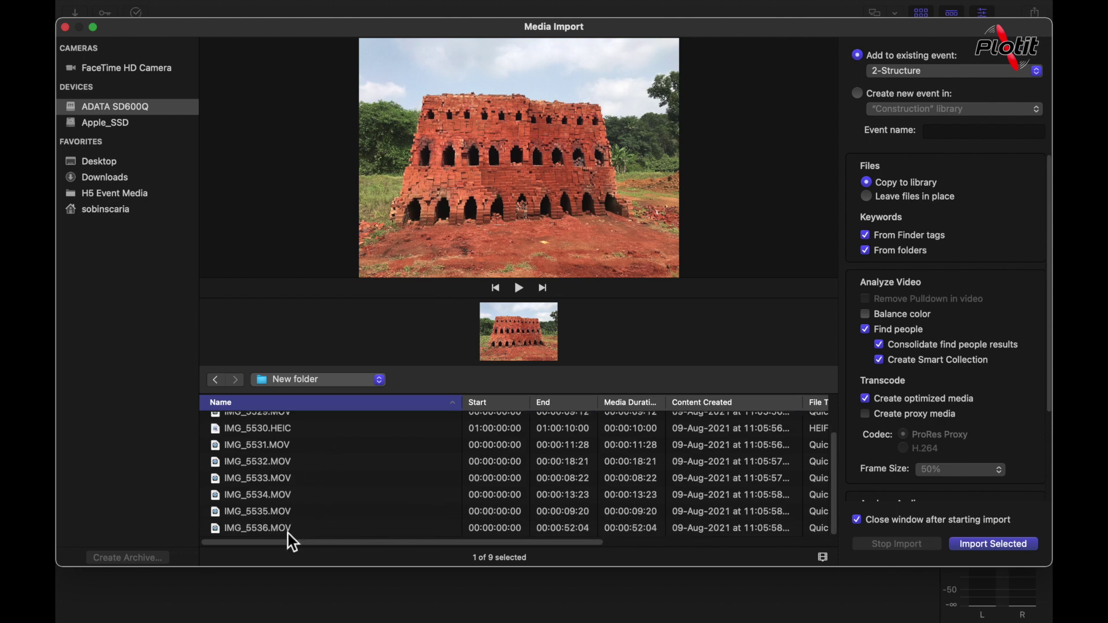
left_click(288, 531, "shift")
scroll(299, 482, "up", 2)
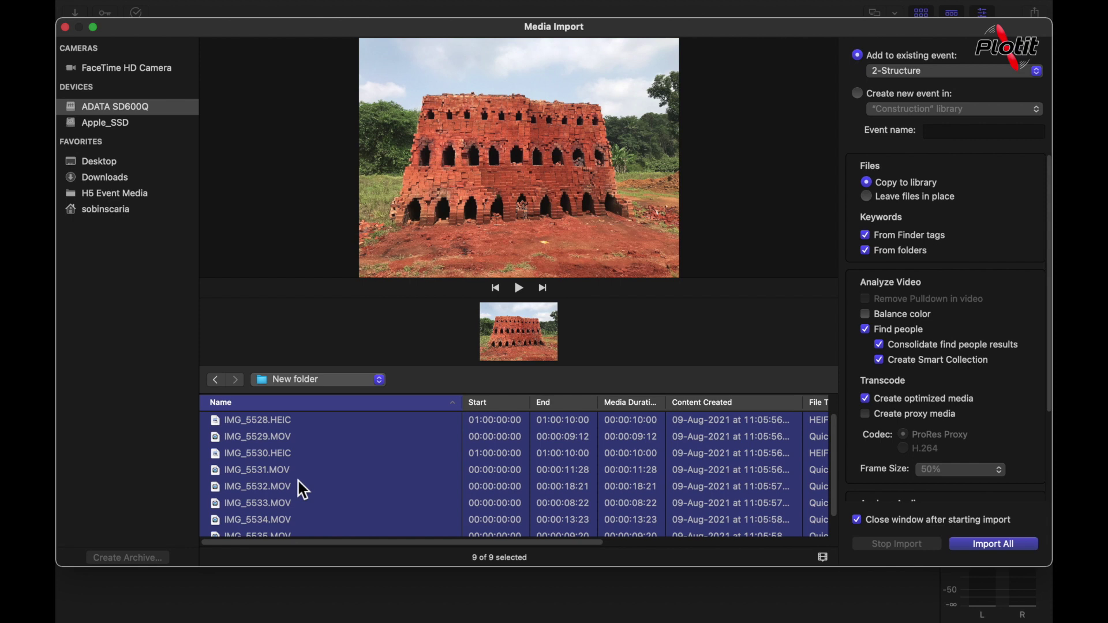
Select all files in the folder at once, and reduce the selection to IMG_5531.MOV only
left_click(299, 487)
key("super+a")
left_click(287, 473)
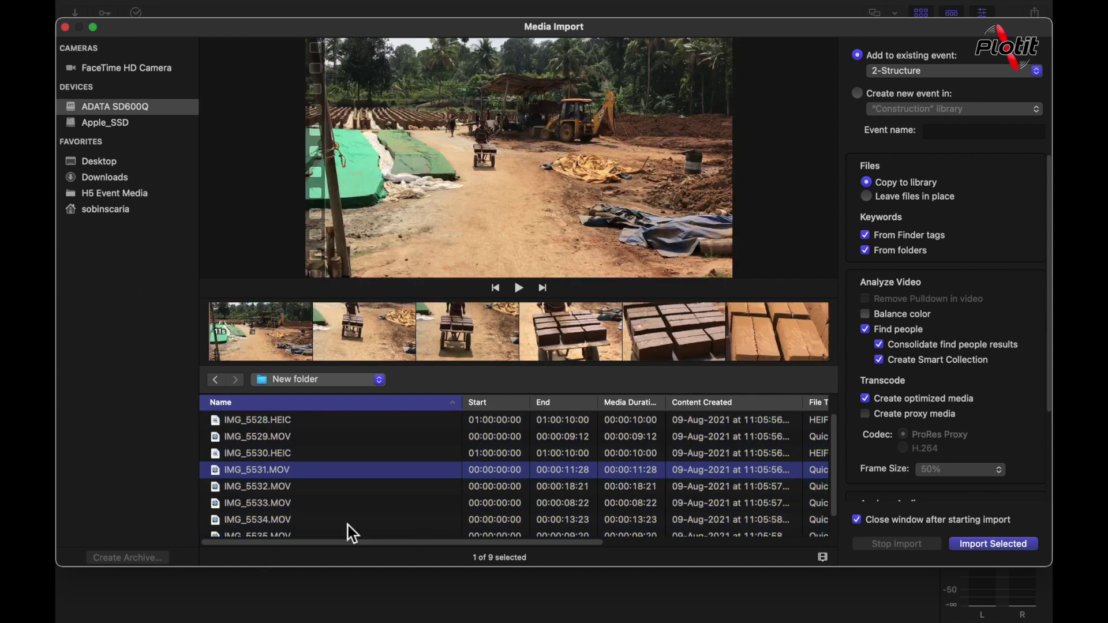
left_click_drag(422, 546, 396, 563)
Try 1-Foundation, 2-Structure and 03-Roofing in turn as the existing event for the import
left_click(951, 71)
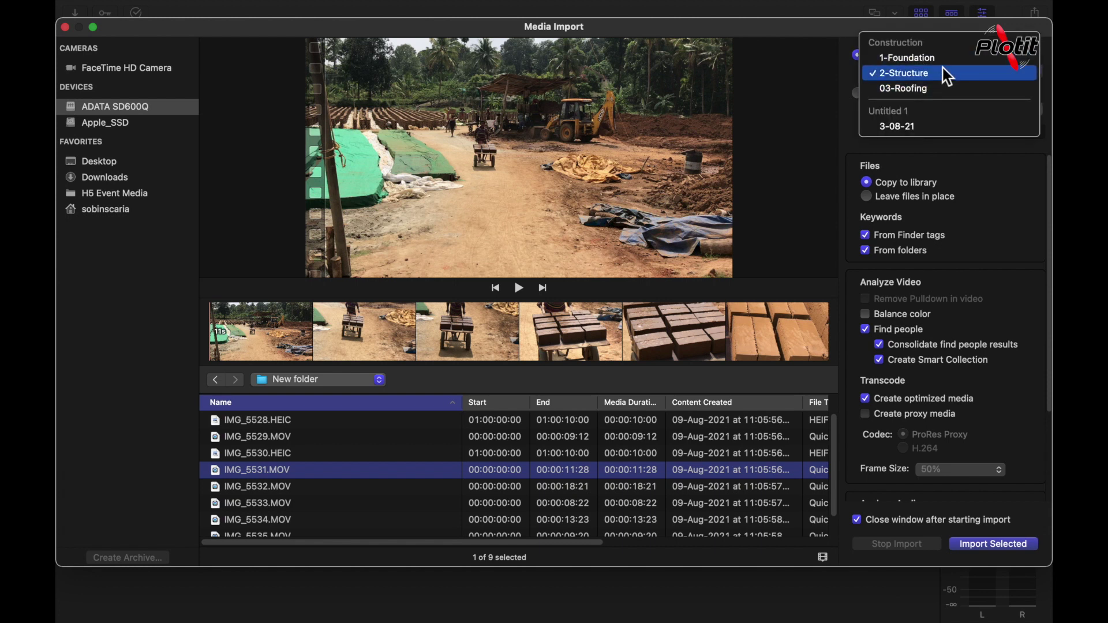
left_click(942, 60)
left_click(944, 72)
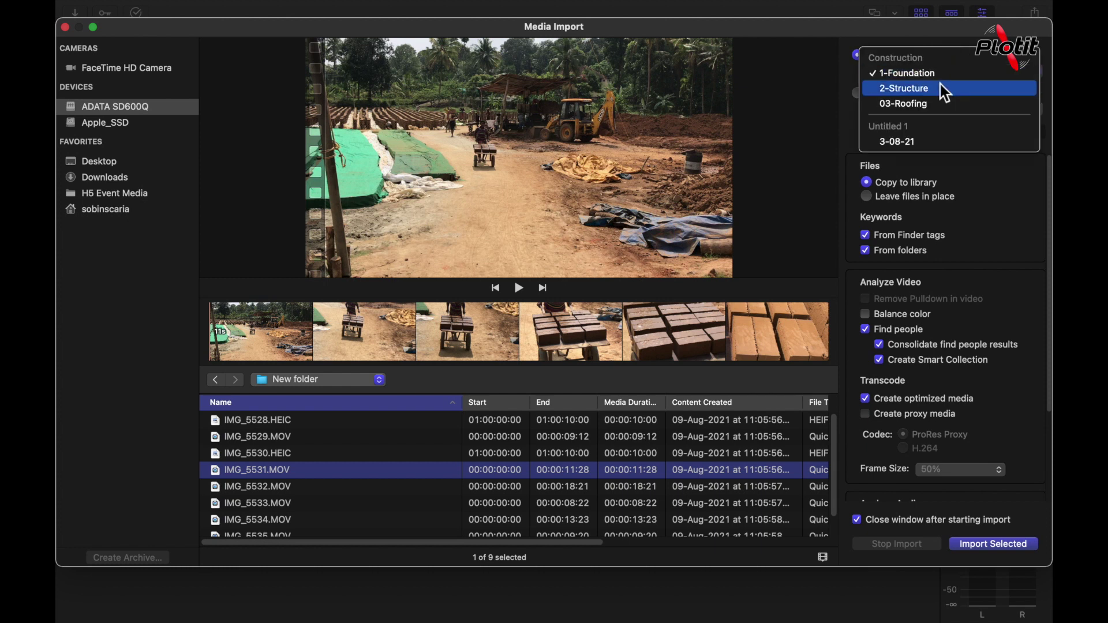
left_click(940, 85)
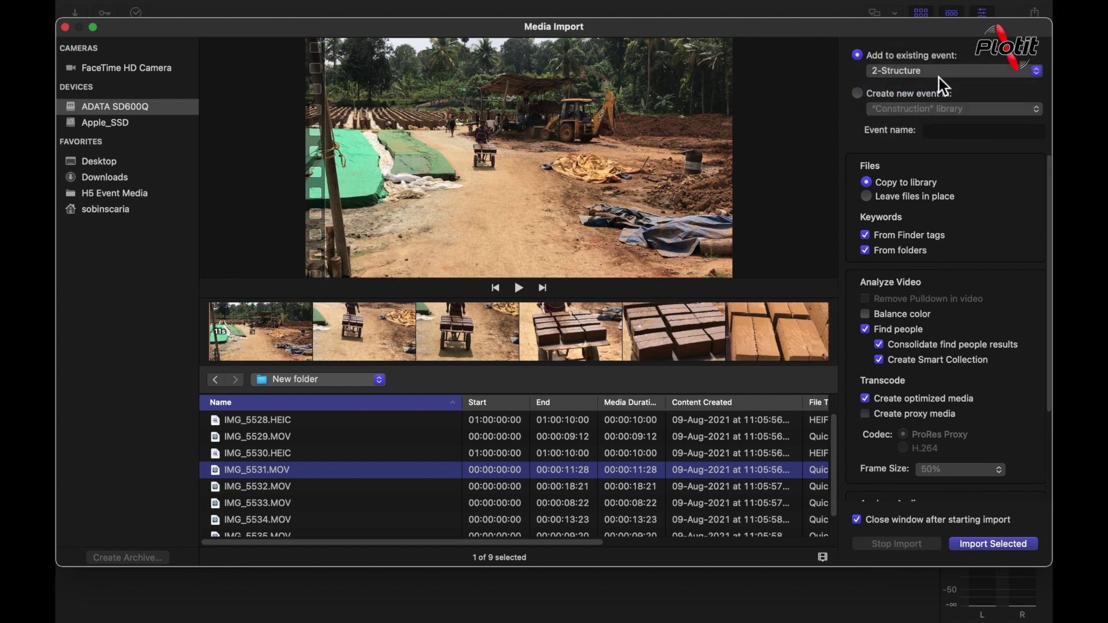
left_click(940, 72)
left_click(934, 91)
Set the existing event that receives the import to 1-Foundation
left_click(929, 75)
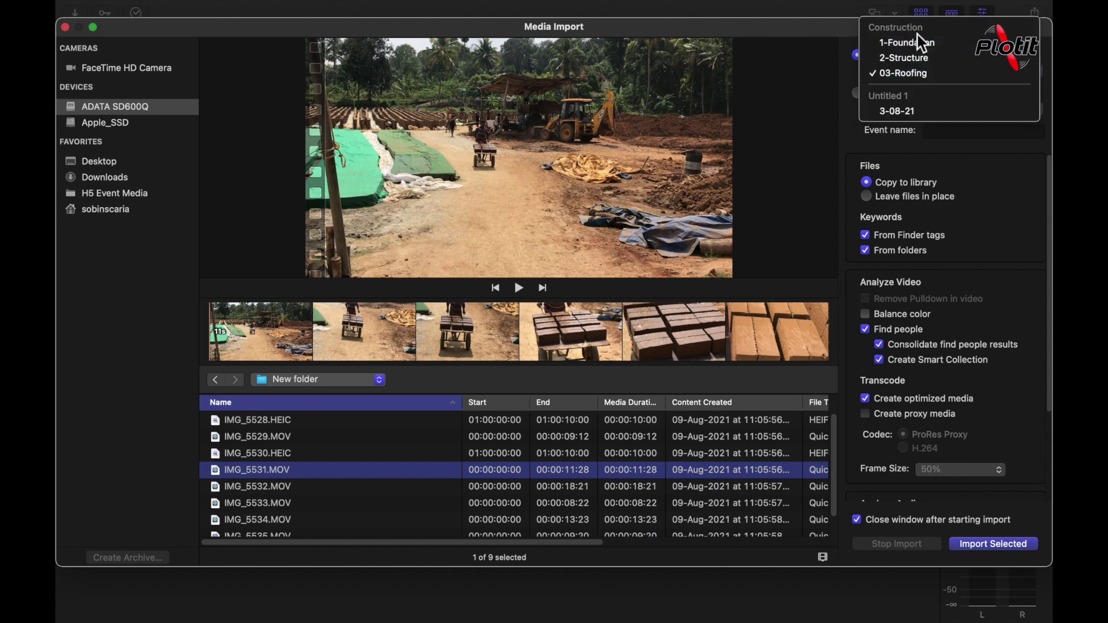
left_click(916, 45)
left_click(935, 76)
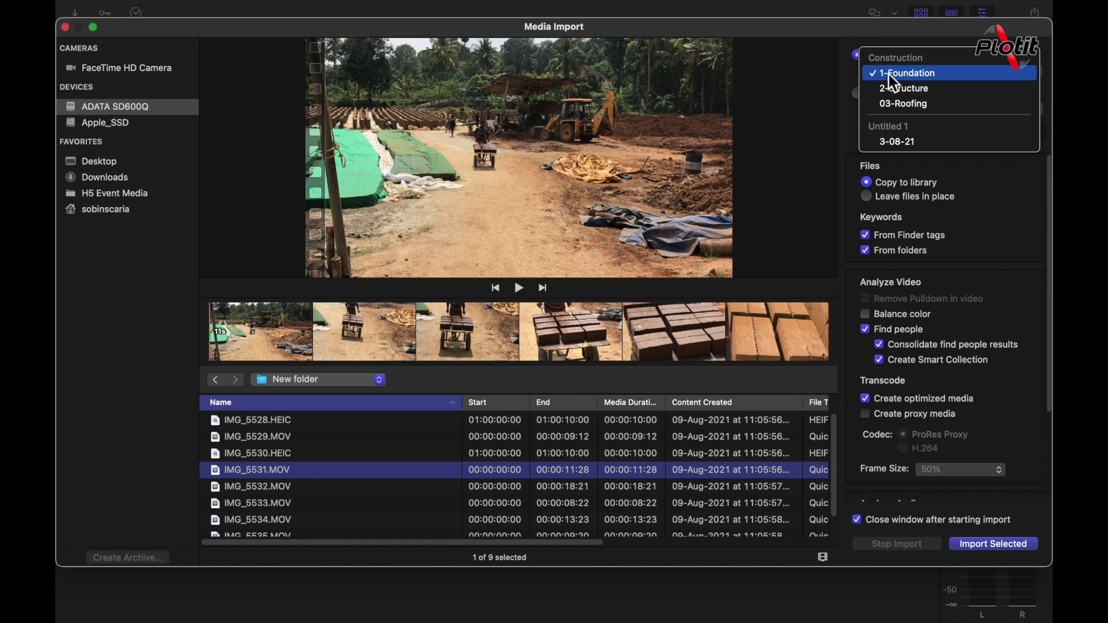
left_click(943, 78)
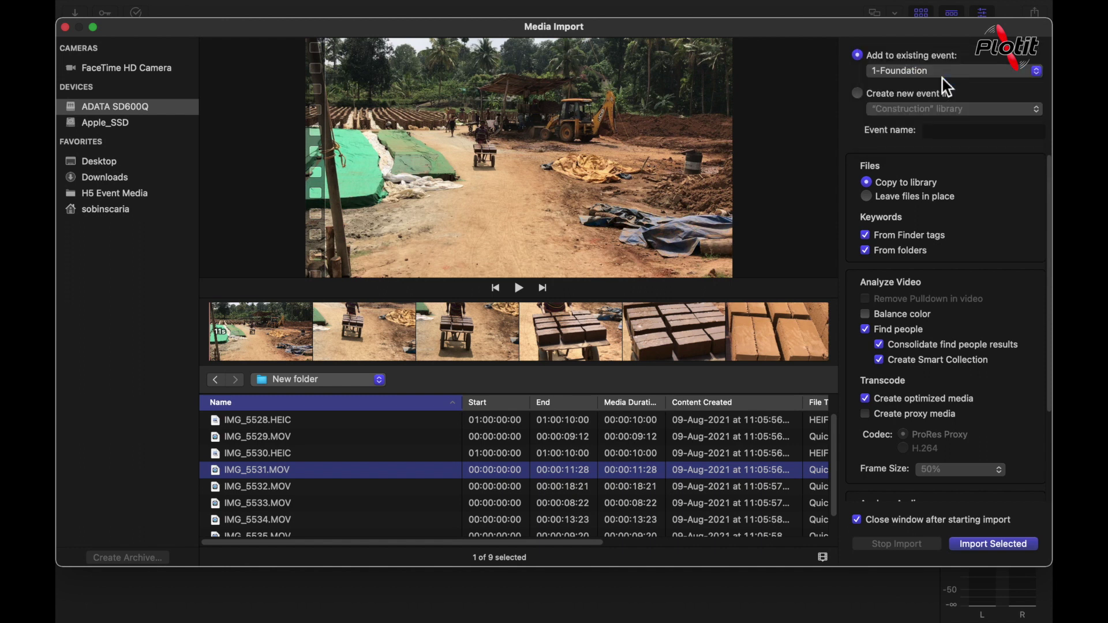
Try setting the import to create a new event named 1a-Bricks in the Construction library
left_click(904, 98)
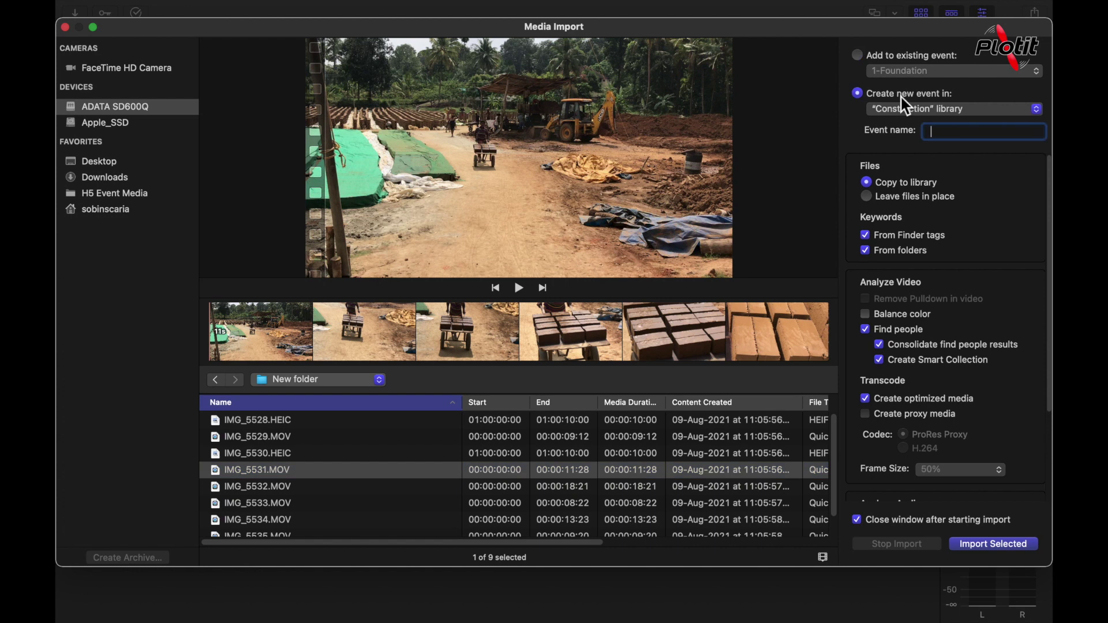
left_click(953, 134)
type("4-")
key("BackSpace")
key("BackSpace")
type("1a-Bricks")
left_click_drag(987, 138, 894, 139)
Switch the import destination back to the existing event 1-Foundation
left_click(860, 58)
left_click(918, 72)
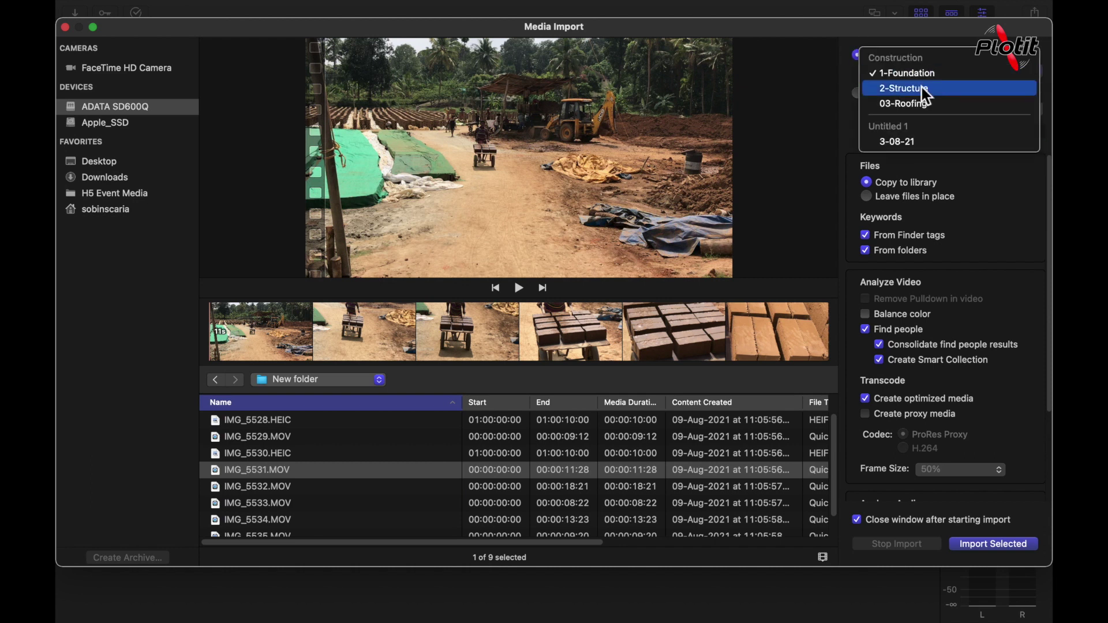
left_click(925, 80)
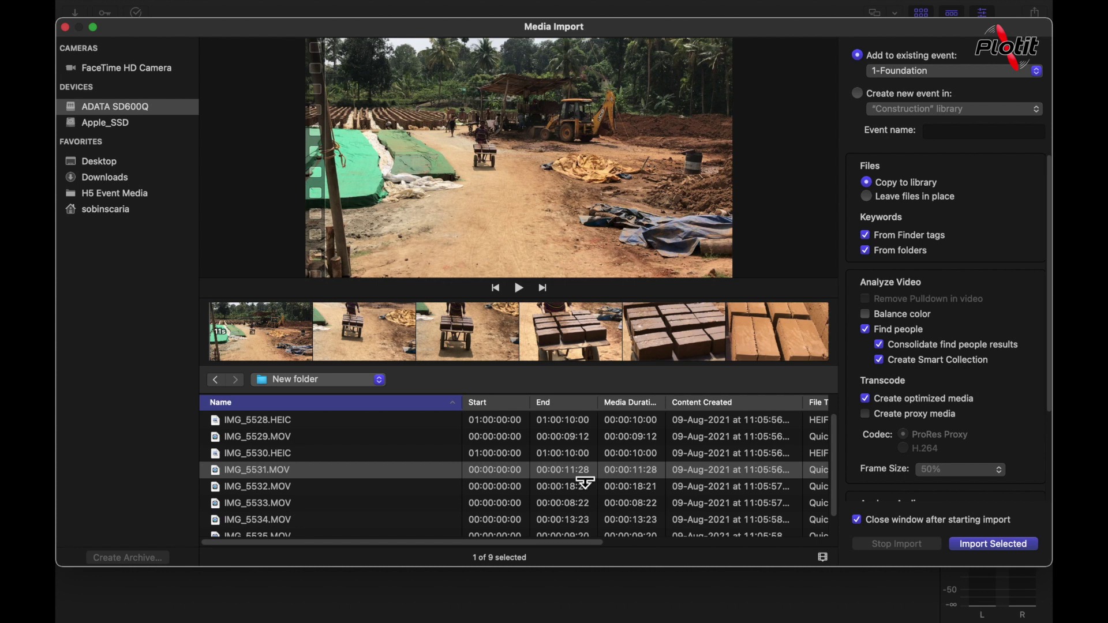
Select IMG_5531.MOV and try the option to leave files in place on the ADATA SD600Q drive
left_click(517, 477)
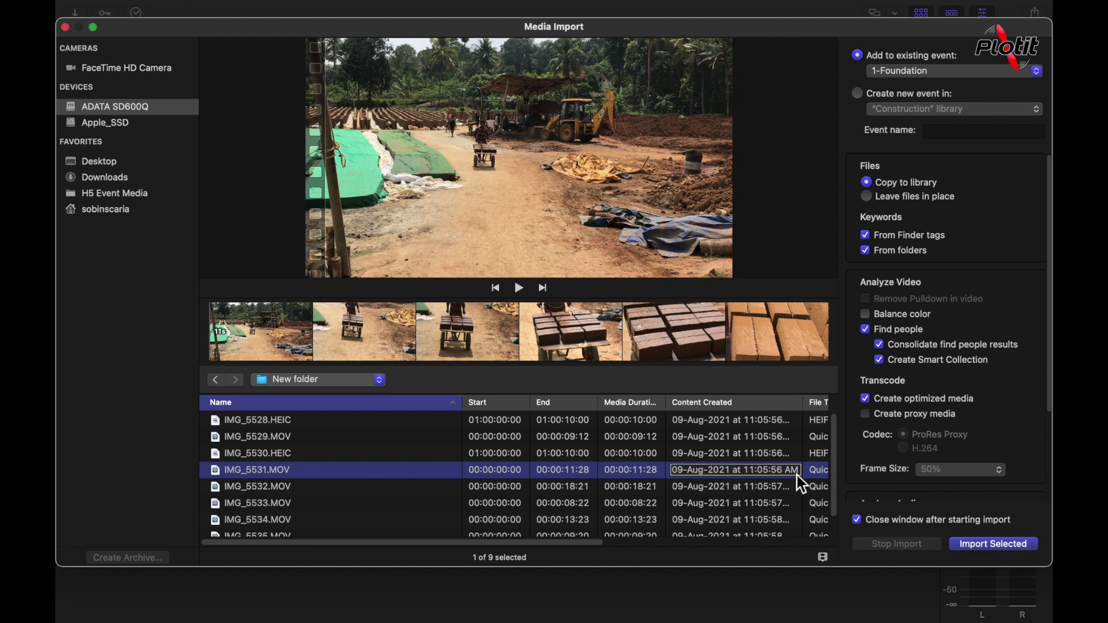
left_click(902, 203)
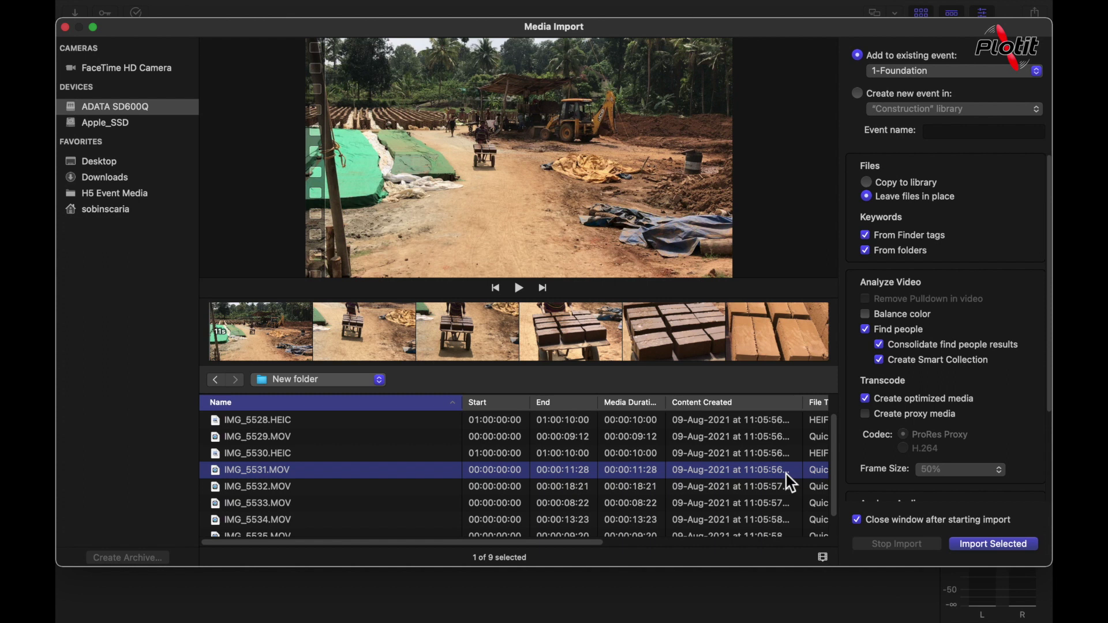
left_click(162, 109)
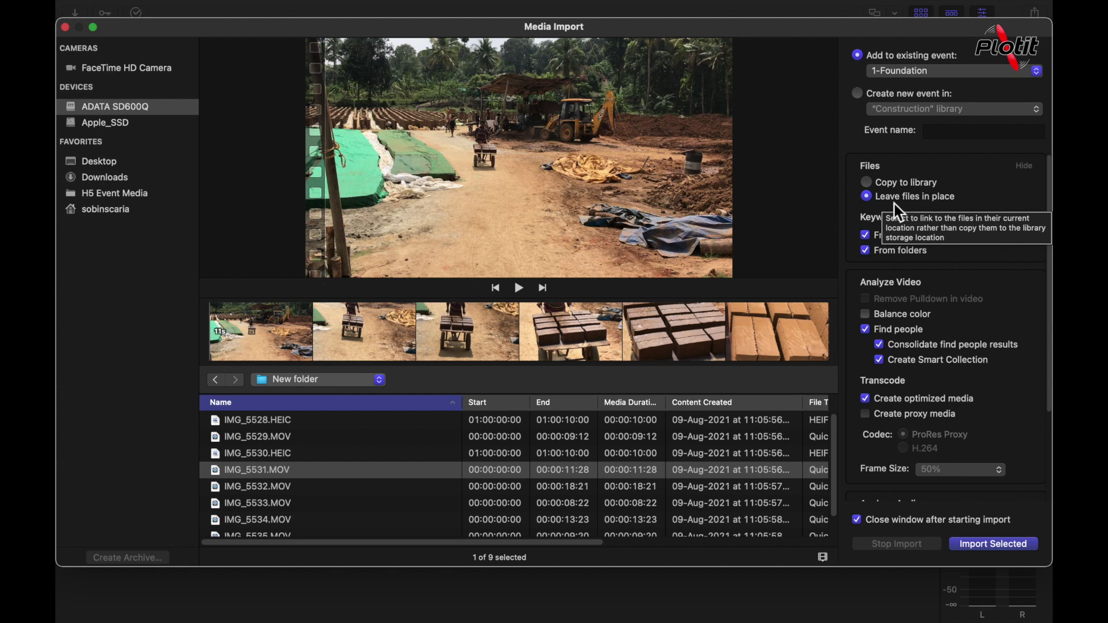
left_click(923, 202)
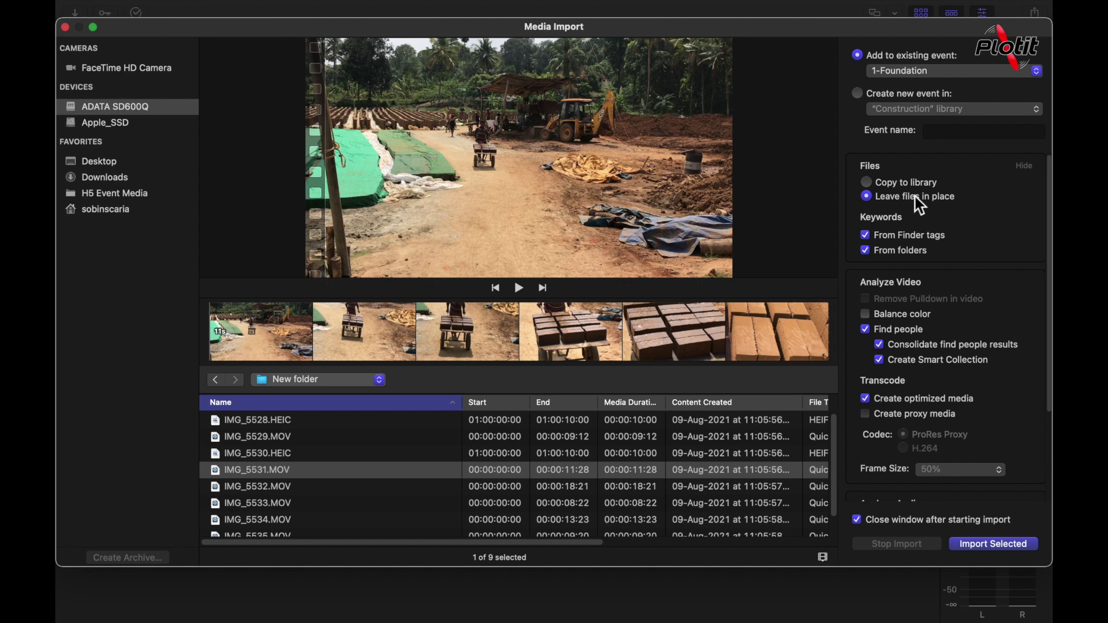
Set the files to be copied to the library and import IMG_5531.MOV into the 1-Foundation event
left_click(912, 190)
left_click(486, 470)
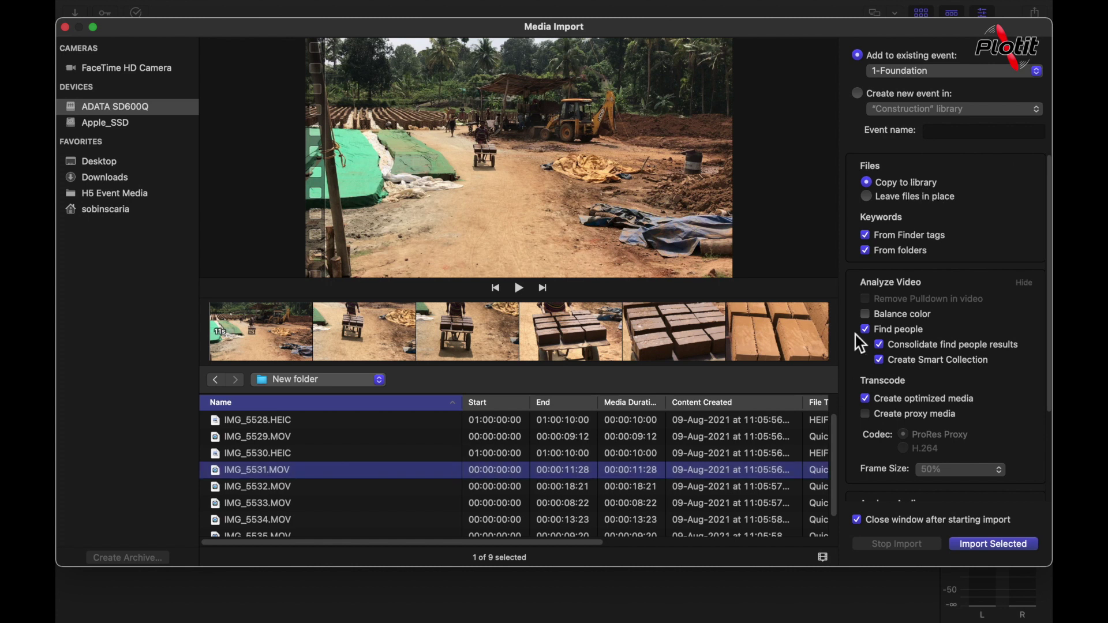
left_click(1002, 549)
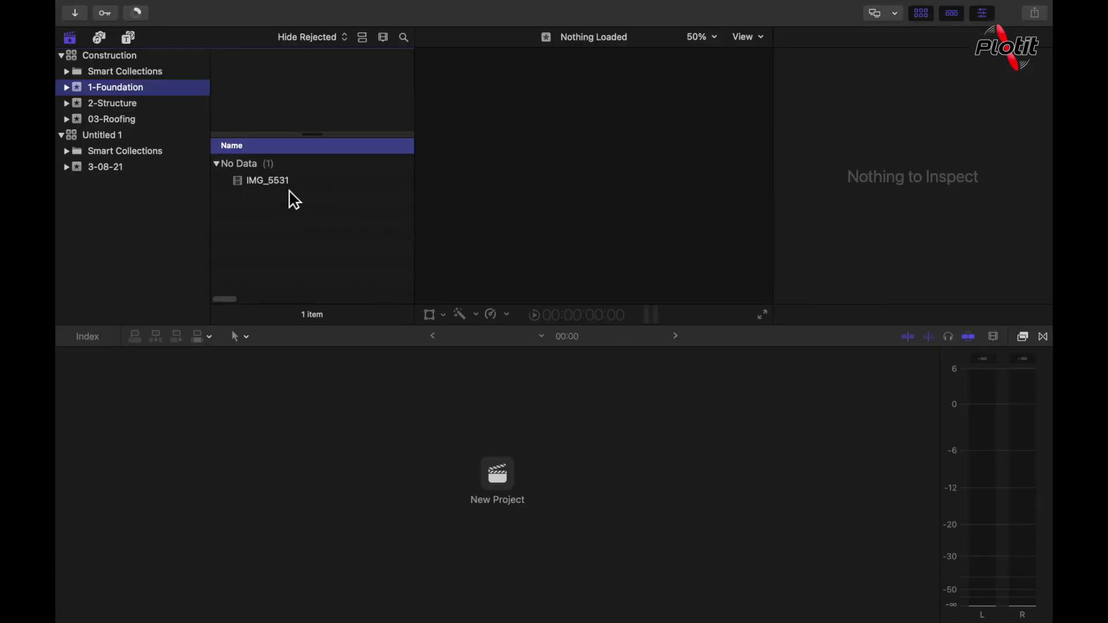
View the imported clip IMG_5531 and compare the contents of the events 1-Foundation, 2-Structure and 03-Roofing
left_click(268, 181)
left_click(121, 89)
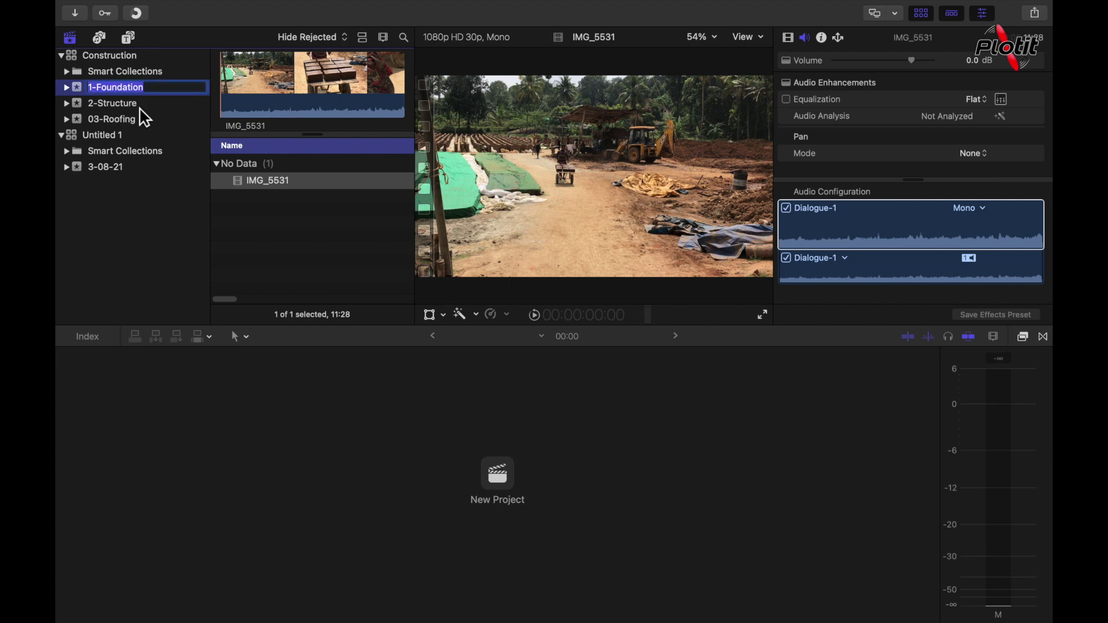
key("Return")
key("Down")
key("Down")
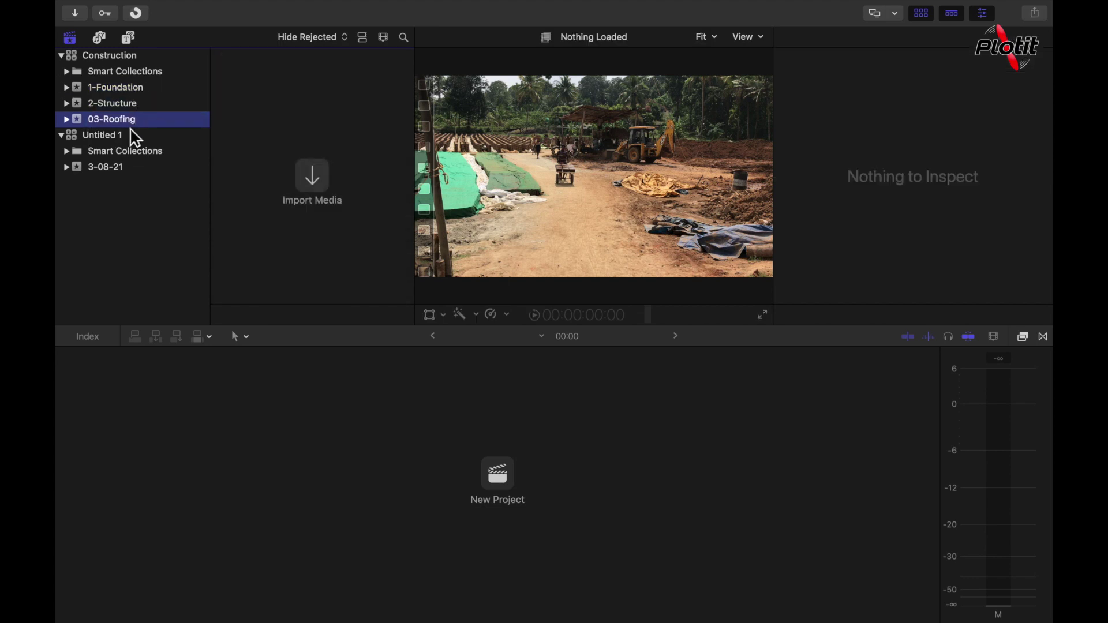
key("Up")
key("Down")
key("Up")
key("Up")
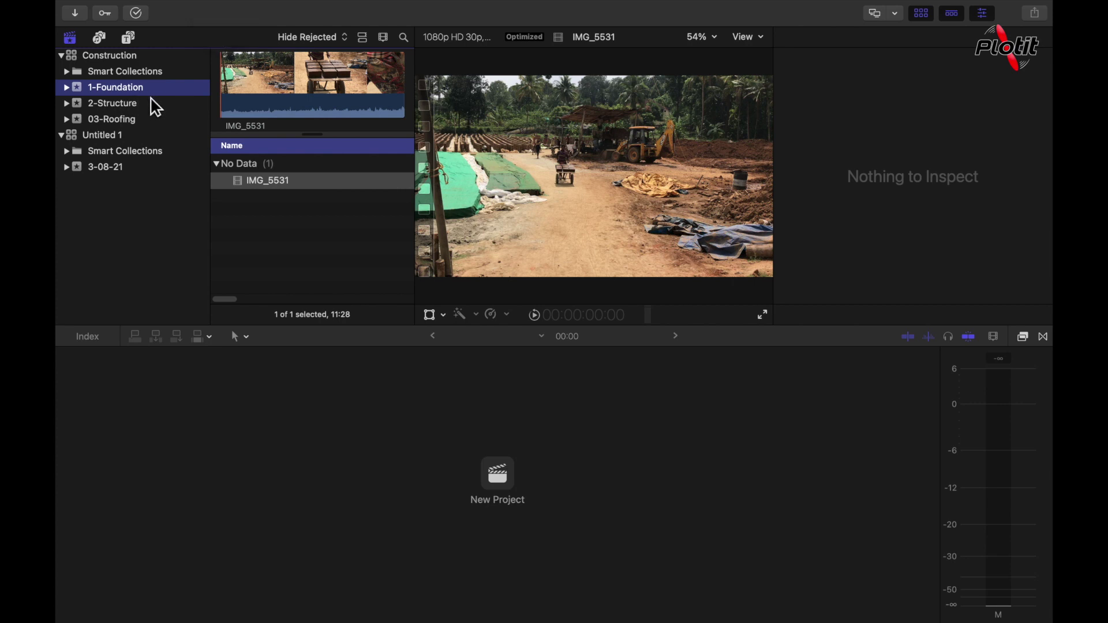
Select the clip IMG_5531 in the Construction library and reveal its source file in Finder
left_click(265, 181)
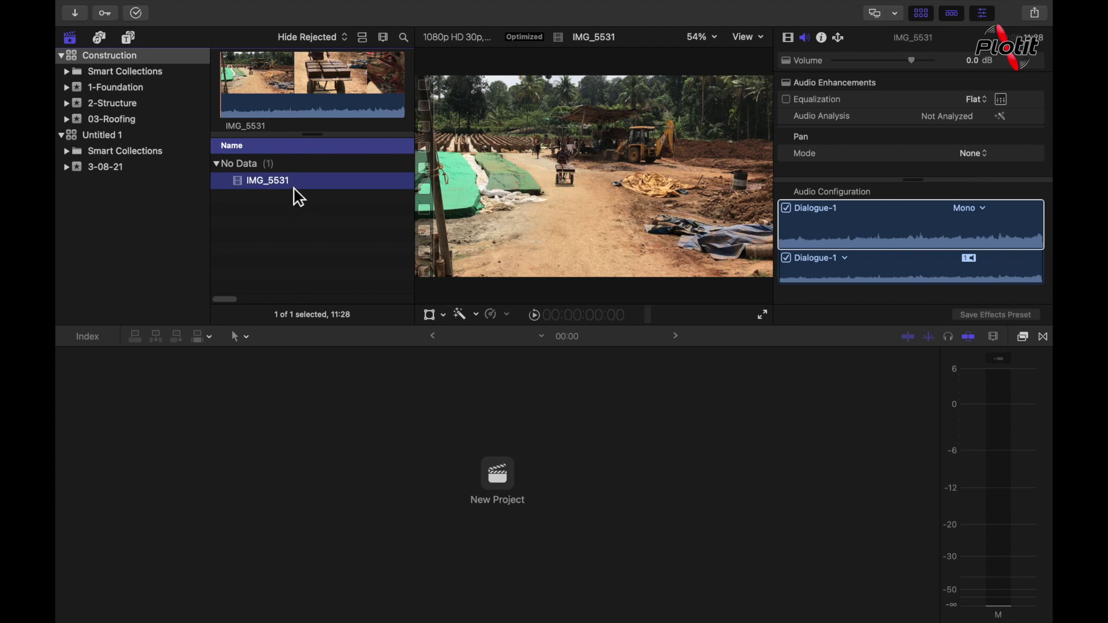
left_click(280, 230)
left_click(285, 185)
left_click(289, 230)
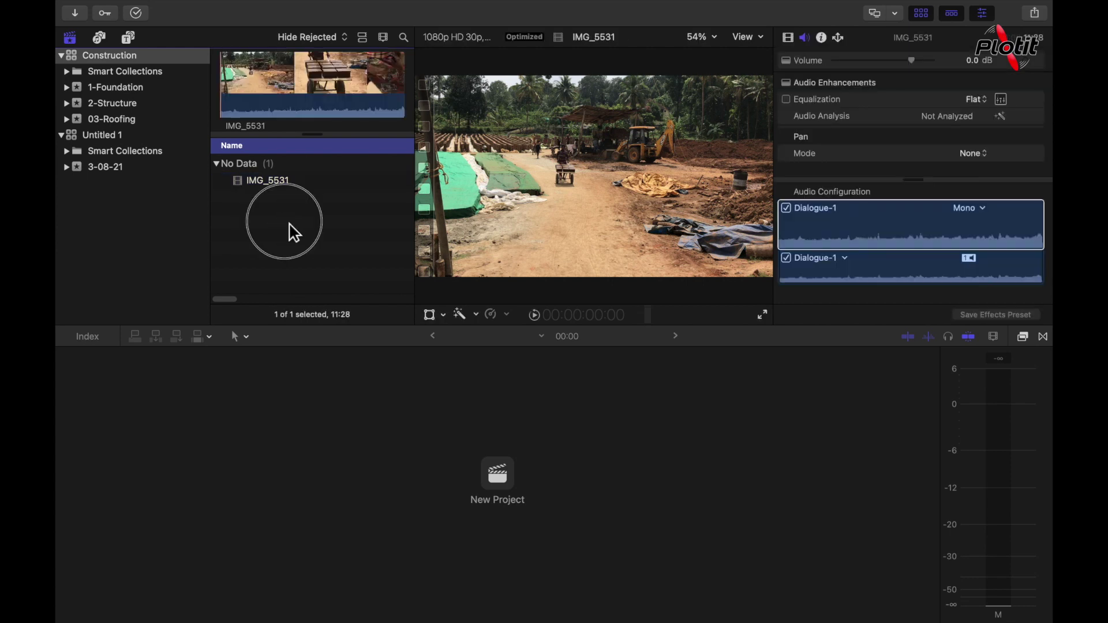
left_click(292, 184)
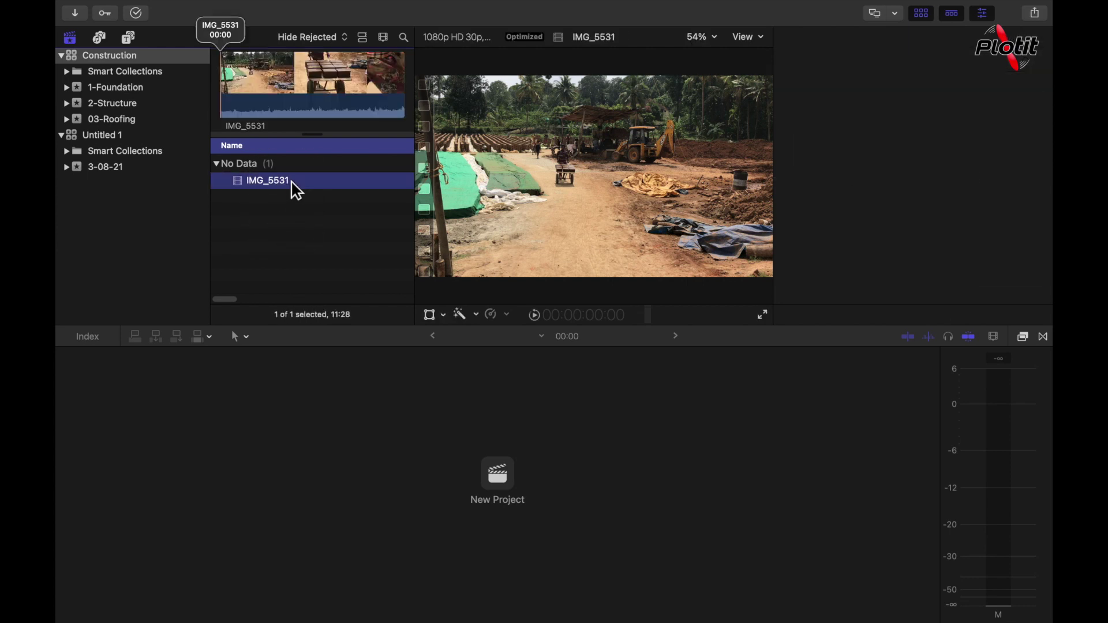
right_click(326, 188)
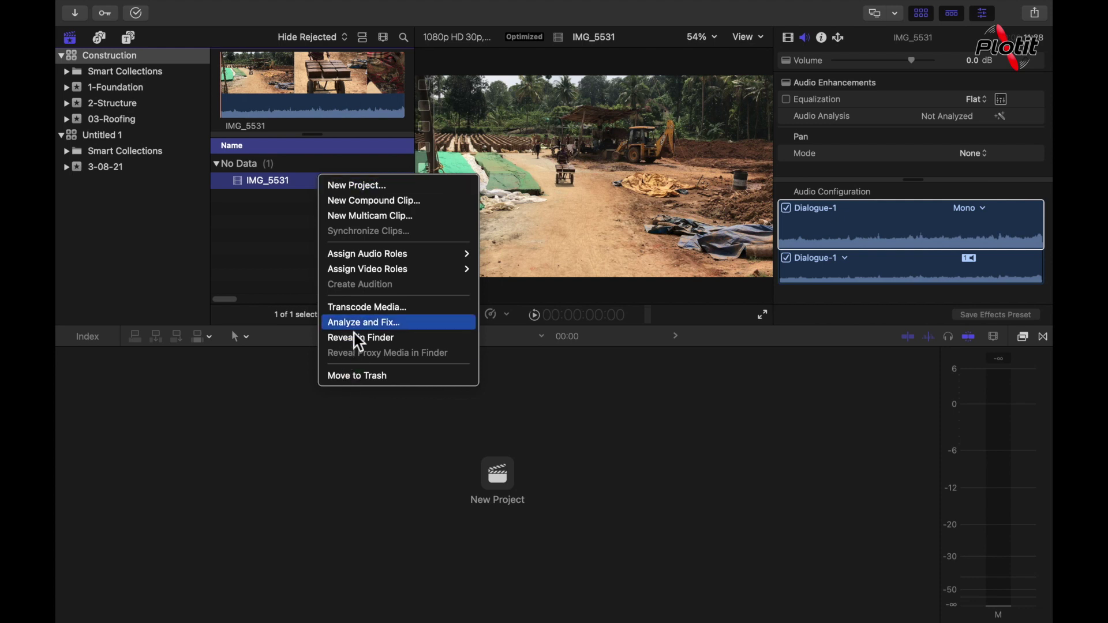
left_click(390, 342)
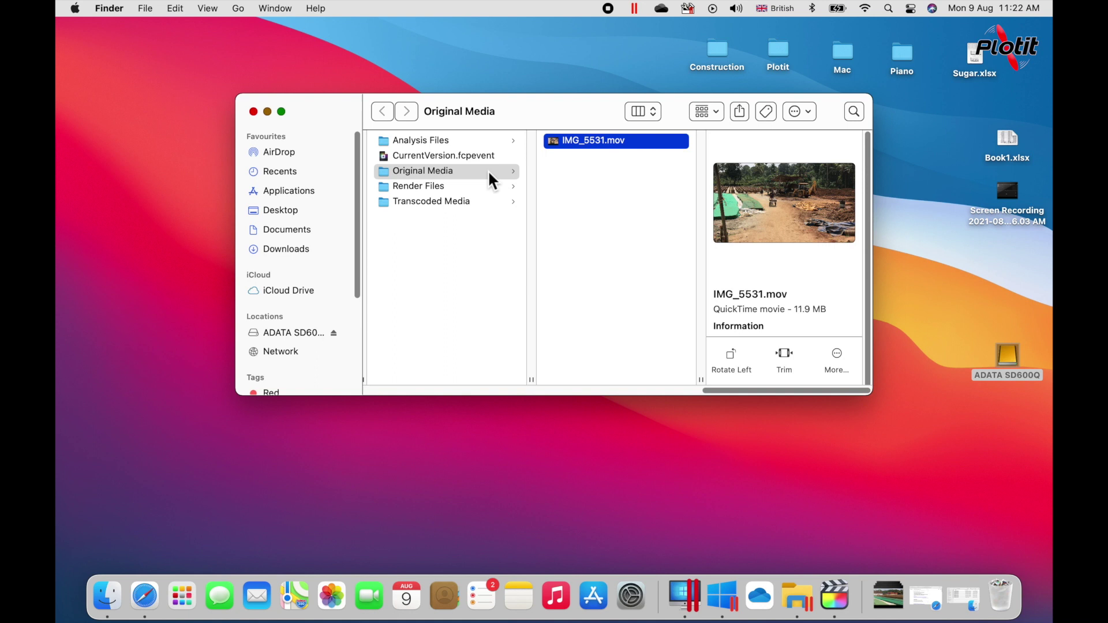
Trace the folder path of IMG_5531.mov from Original Media through 1-Foundation and the Construction library up to Movies
left_click_drag(718, 392, 654, 398)
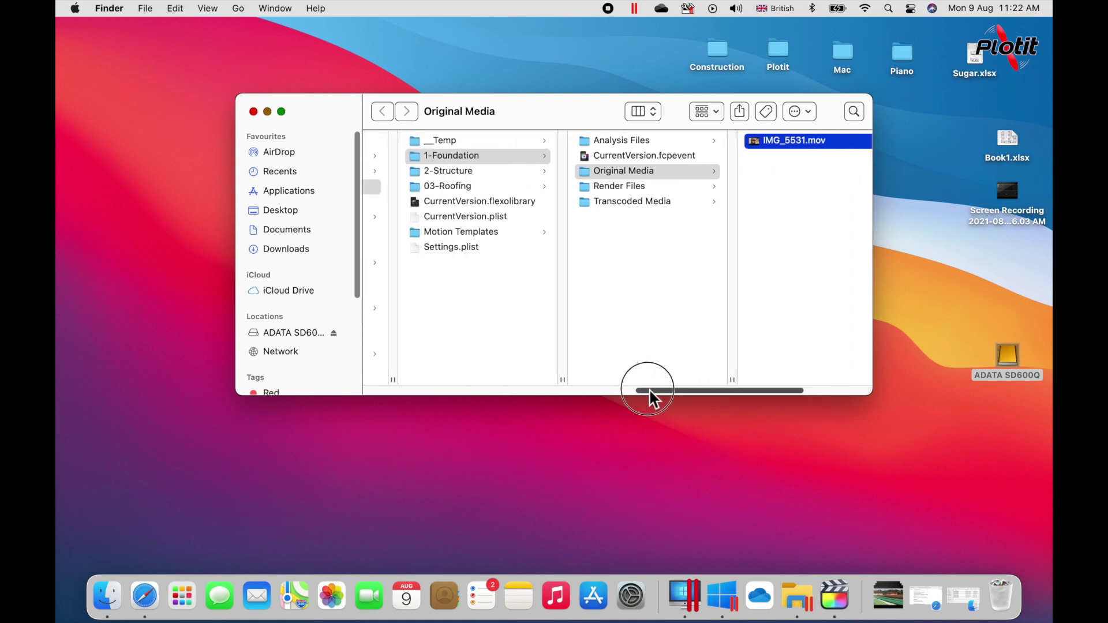
left_click_drag(654, 403, 564, 391)
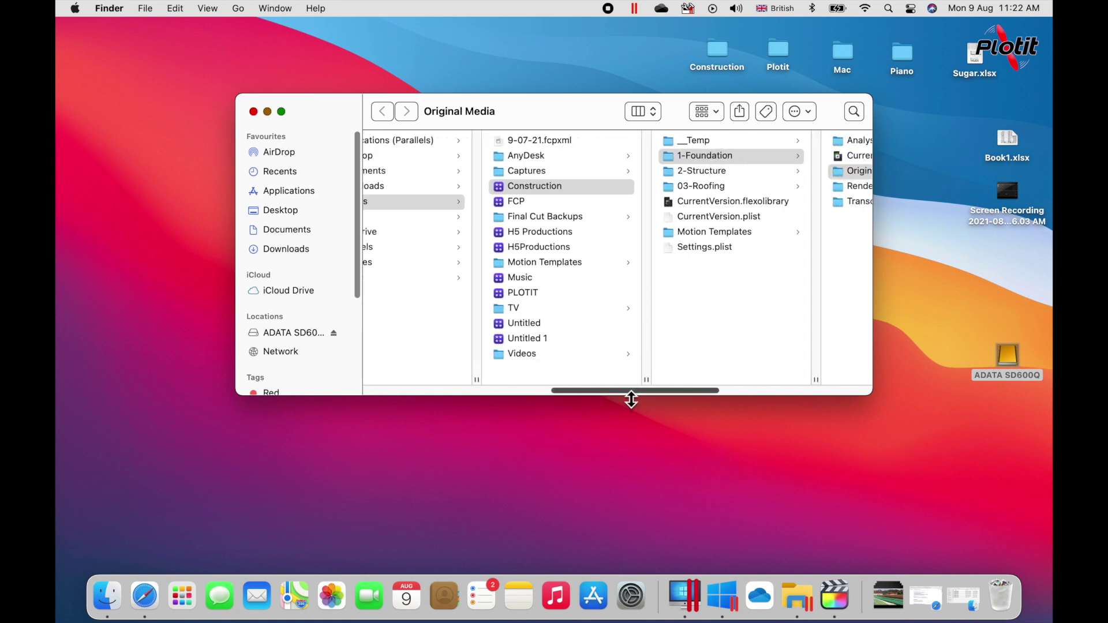
left_click_drag(625, 398, 571, 403)
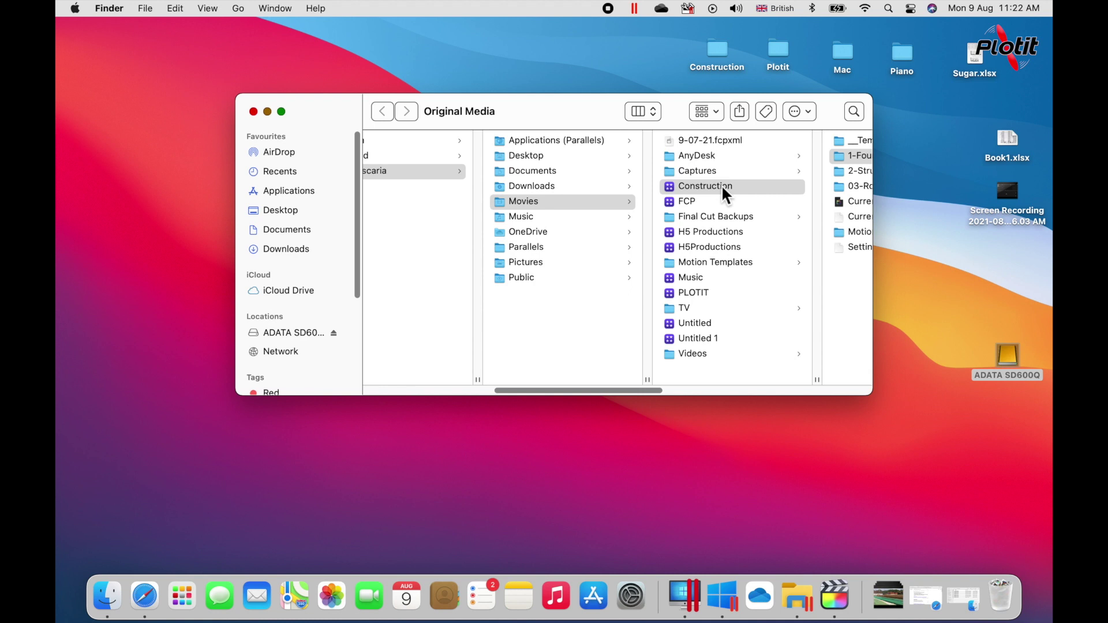
left_click_drag(659, 391, 773, 386)
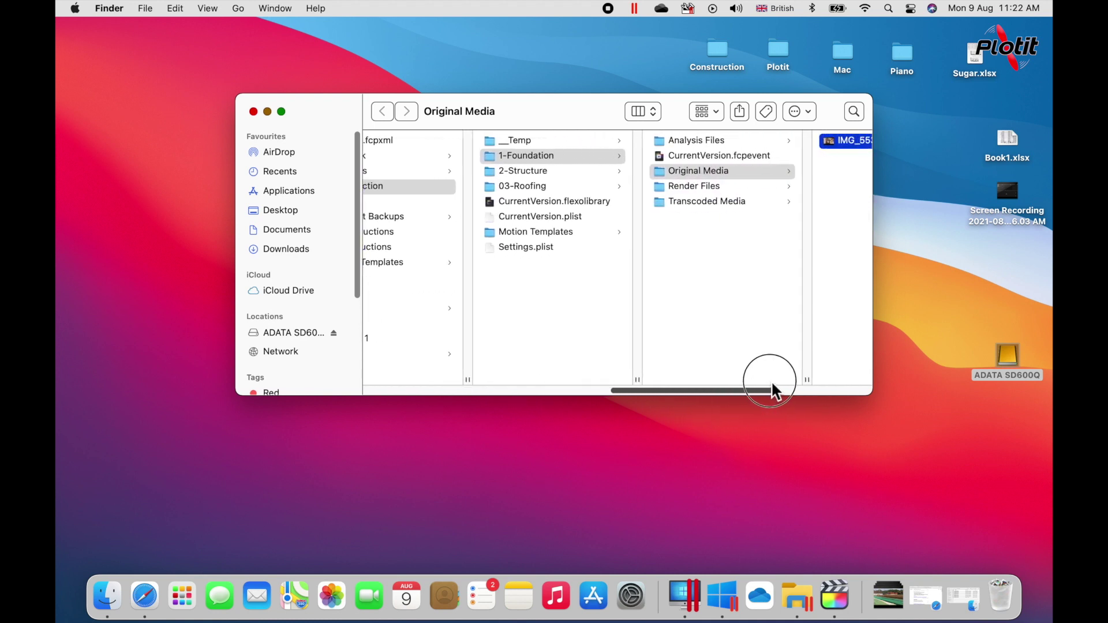
Trace the folder path from 1-Foundation through the Construction library, Movies and Users to Apple_SSD, and compare it with the external ADATA SD600Q drive
key("Left")
key("Left")
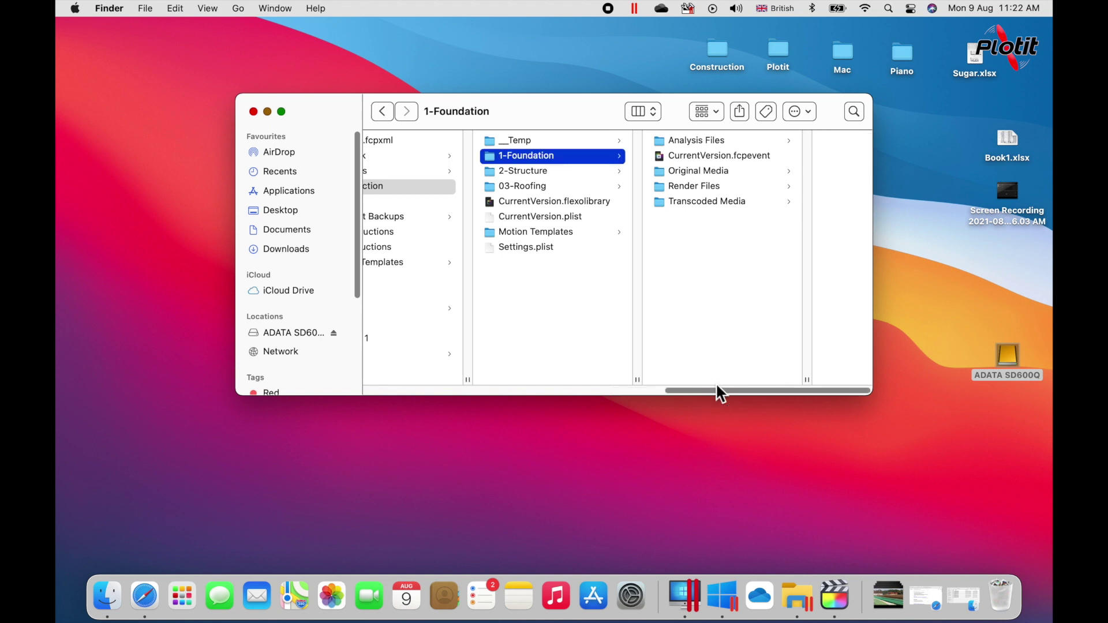
left_click_drag(718, 395, 567, 385)
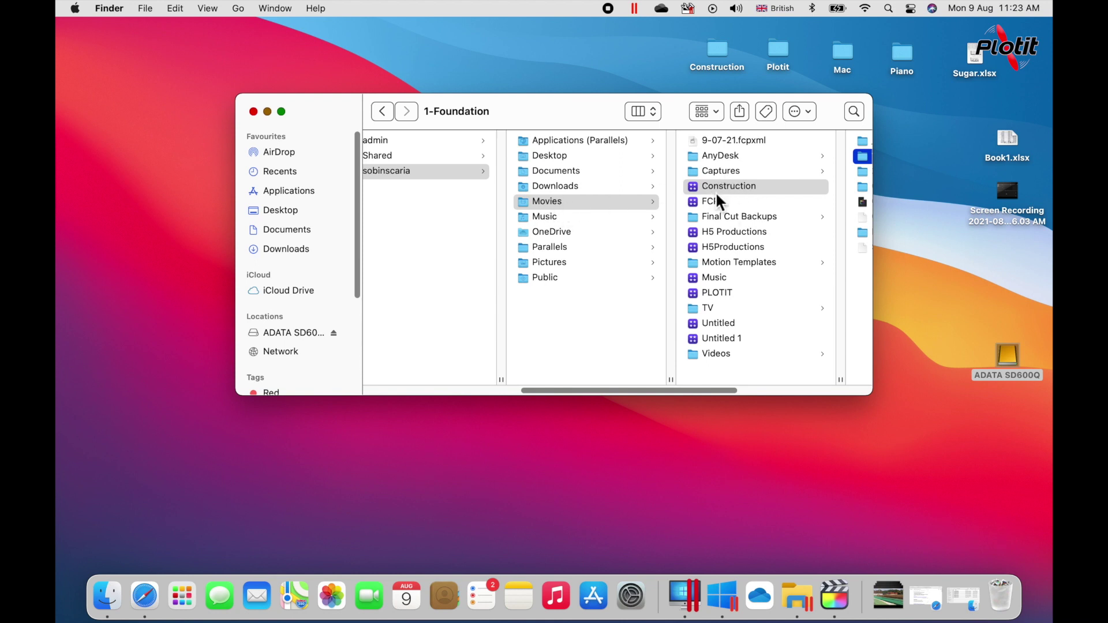
left_click_drag(630, 391, 460, 386)
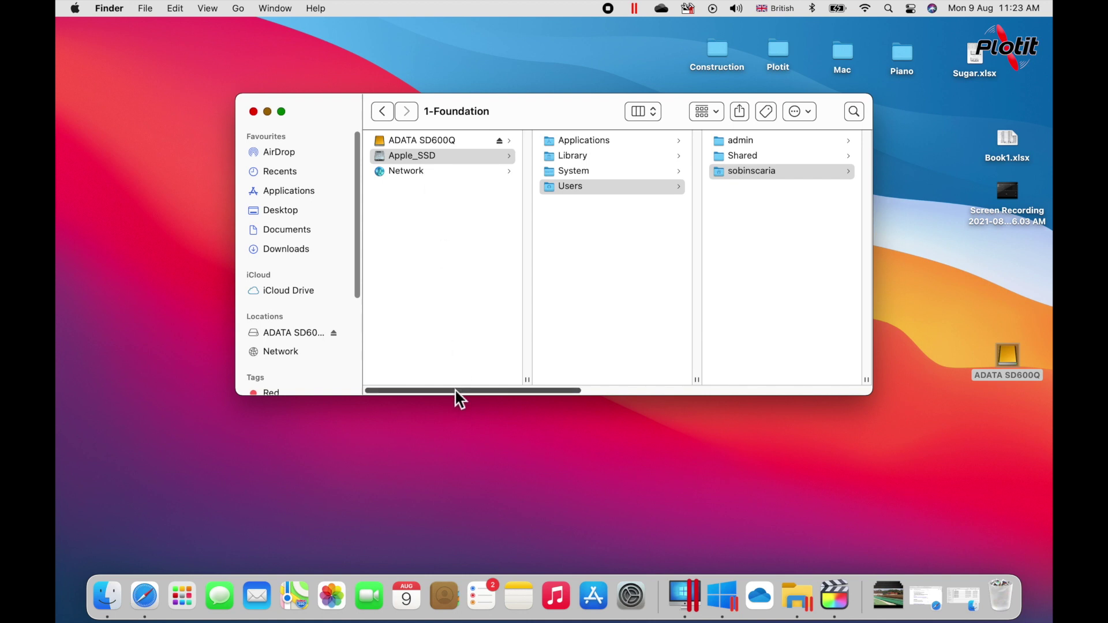
left_click_drag(457, 393, 741, 398)
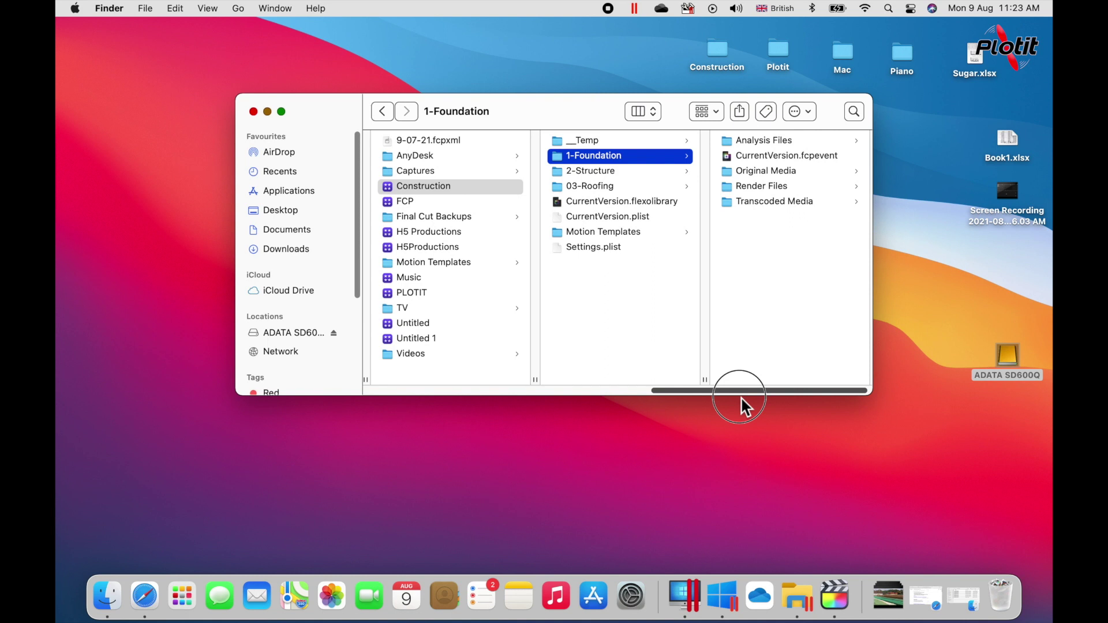
left_click_drag(742, 399, 397, 380)
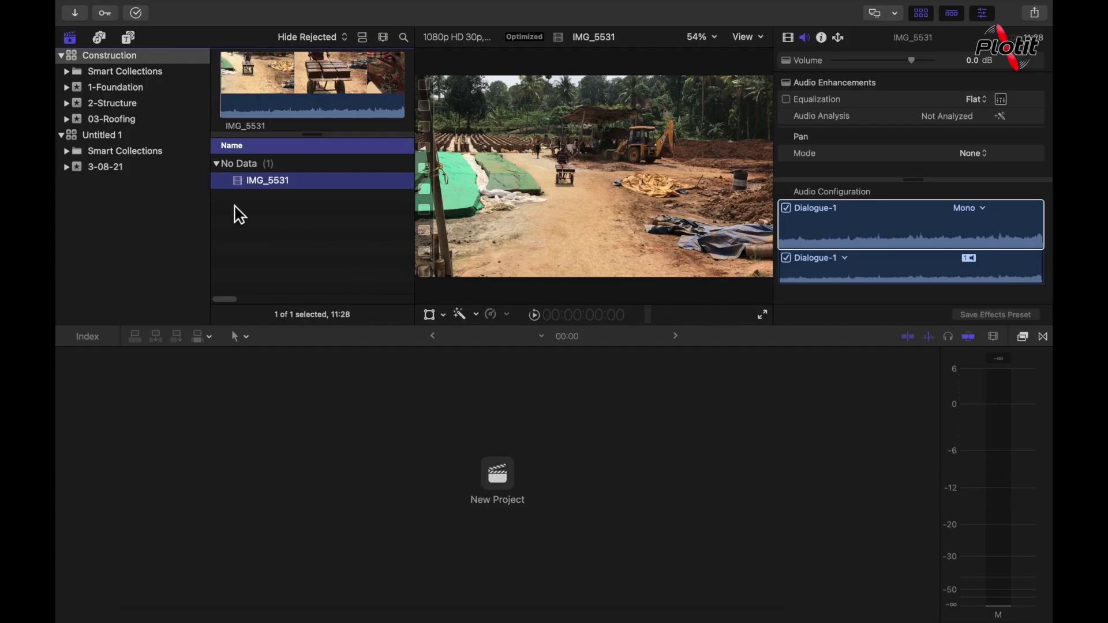
Deselect the clip IMG_5531 in Final Cut Pro, start another media import and choose to leave files in place
left_click(254, 237)
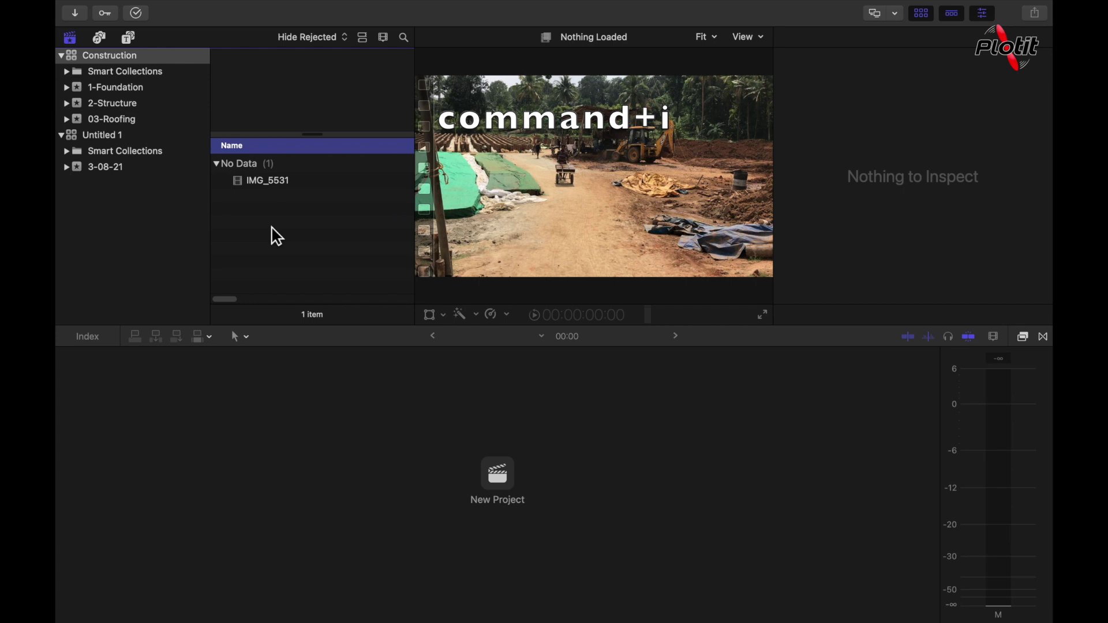
key("super+i")
left_click(883, 197)
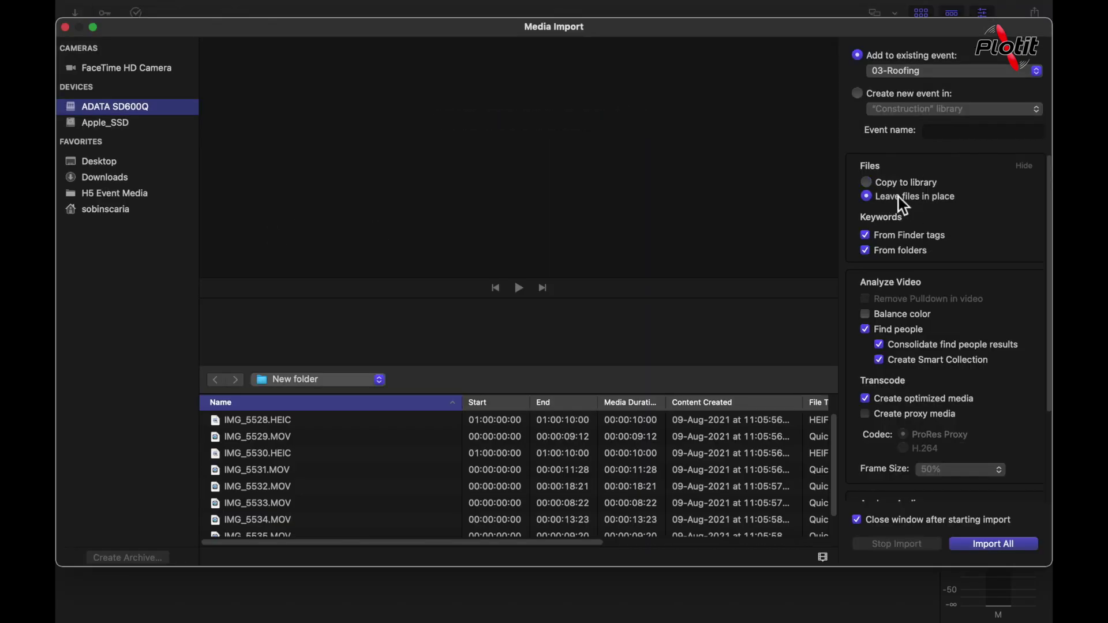